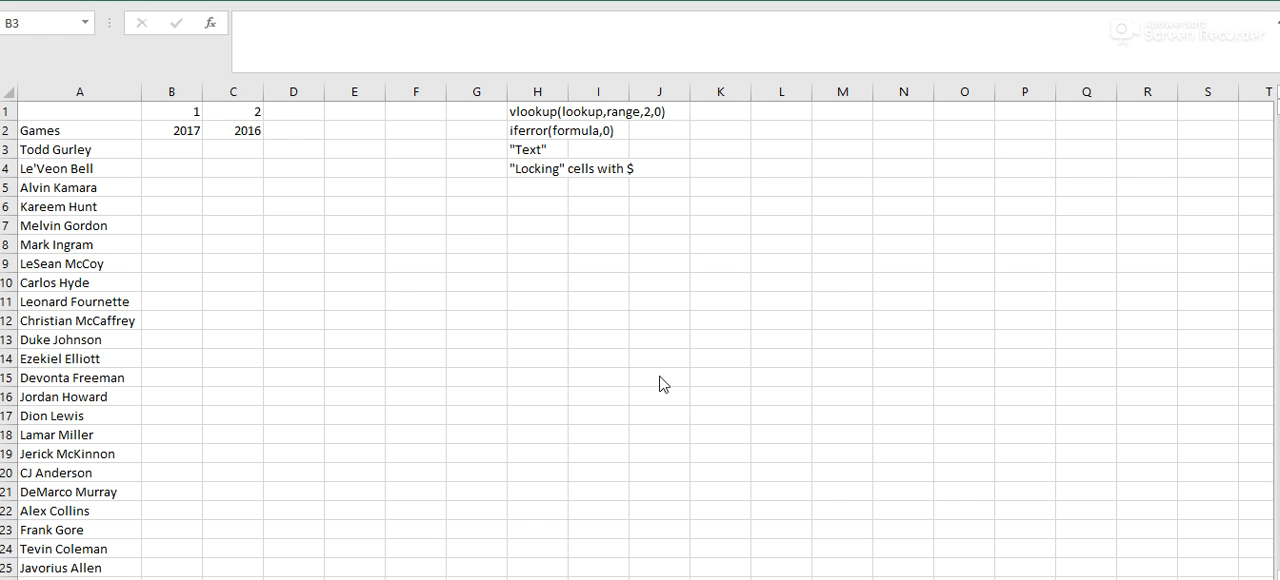
pyautogui.click(166, 152)
pyautogui.click(520, 131)
pyautogui.click(531, 108)
pyautogui.moveTo(428, 24); pyautogui.dragTo(249, 22)
pyautogui.press('Tab')
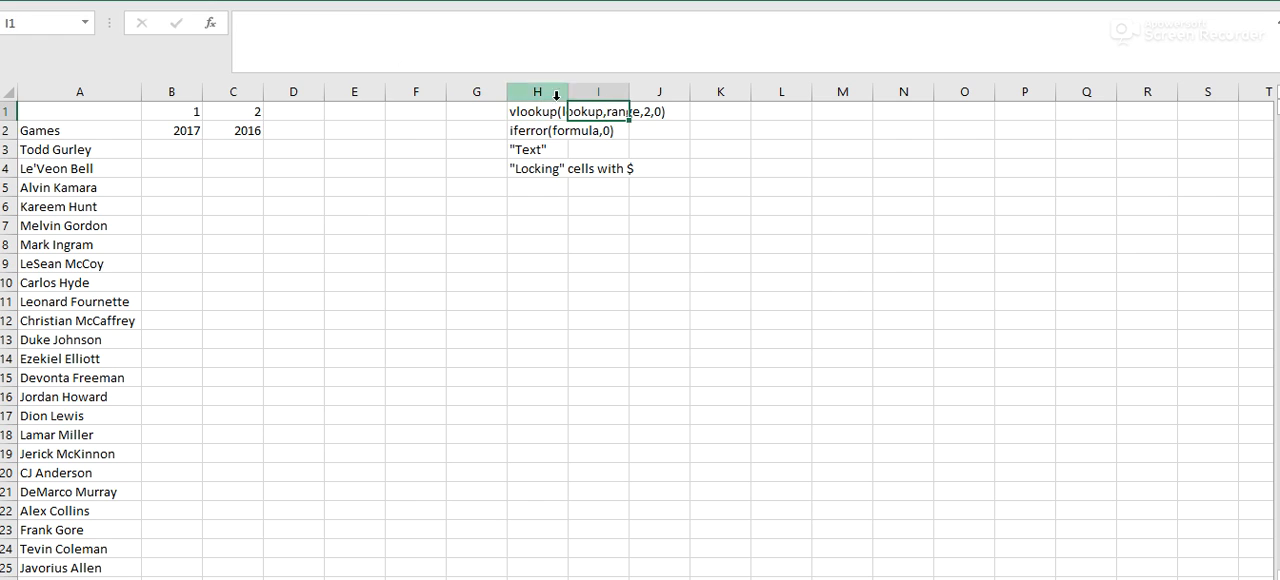
pyautogui.click(240, 224)
pyautogui.click(168, 146)
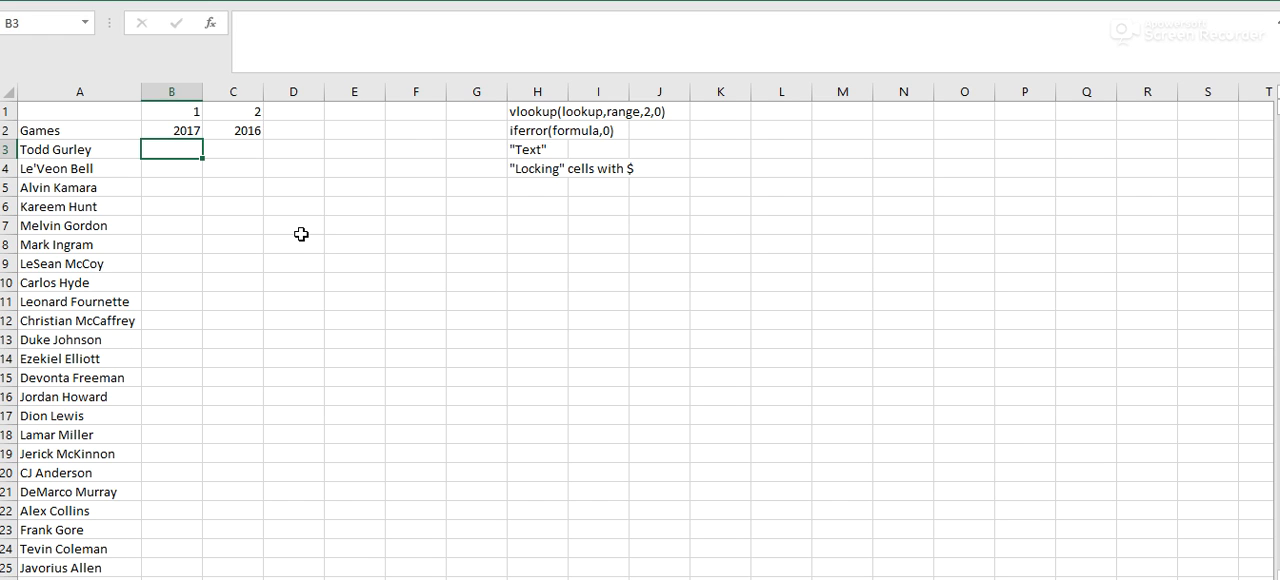
# - Enter 2015 as the next year header in cell D2, beside 2016
pyautogui.click(120, 133)
pyautogui.click(122, 149)
pyautogui.click(185, 132)
pyautogui.click(258, 133)
pyautogui.click(298, 132)
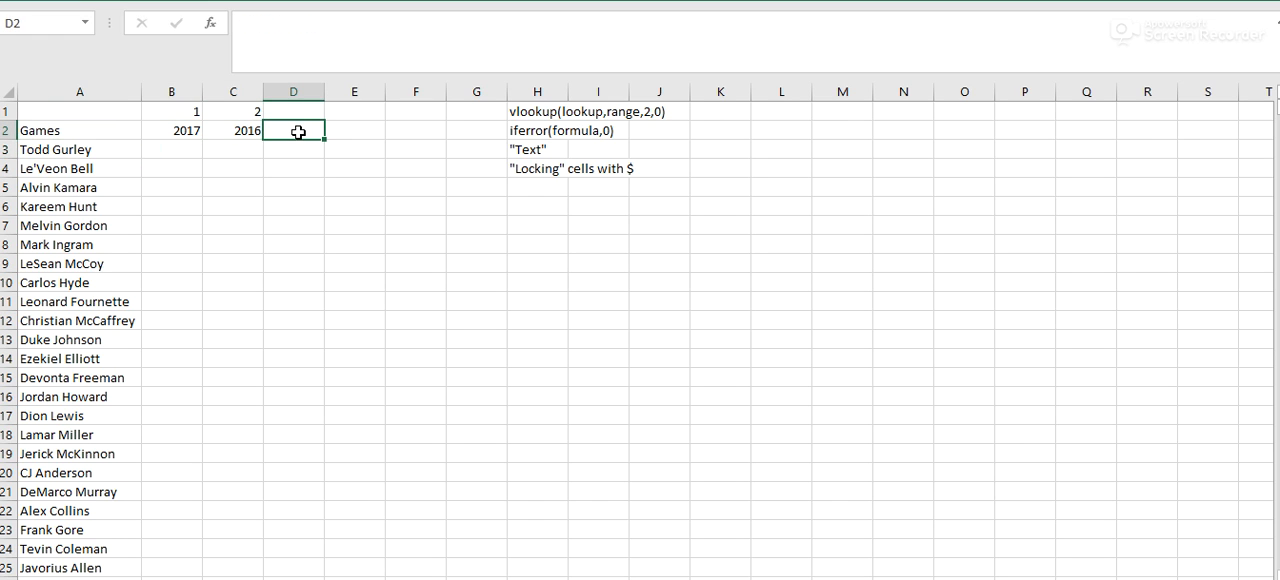
pyautogui.write('2015')
pyautogui.press('Return')
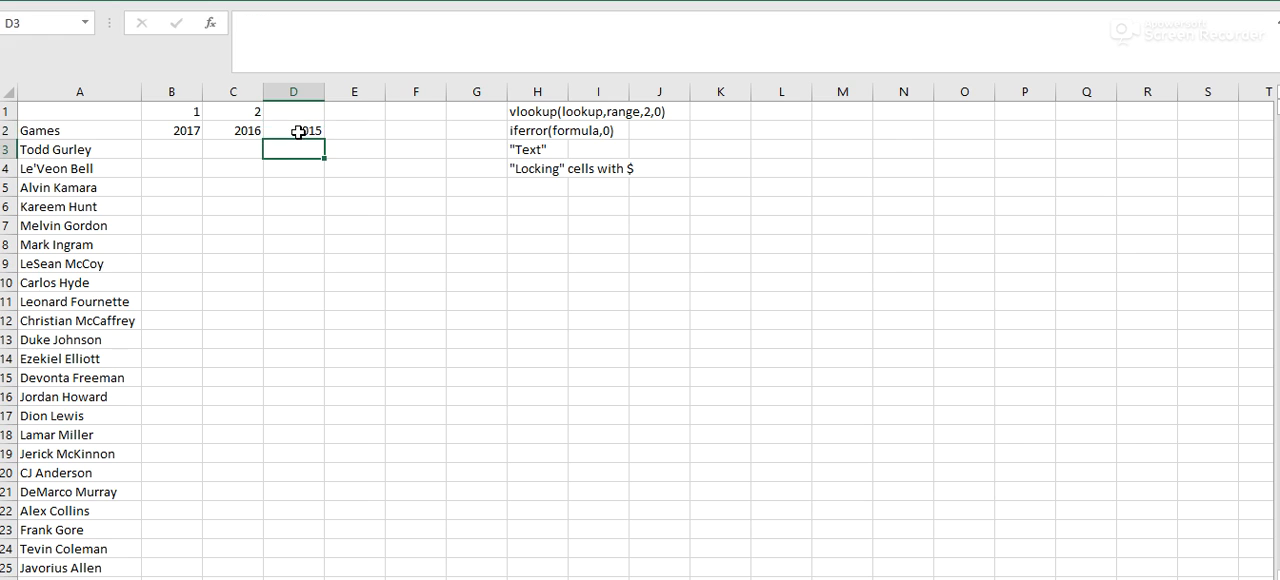
# - Examine the FFStatistics running back database page and the column layout of the rbdata (4) workbook
pyautogui.click(172, 151)
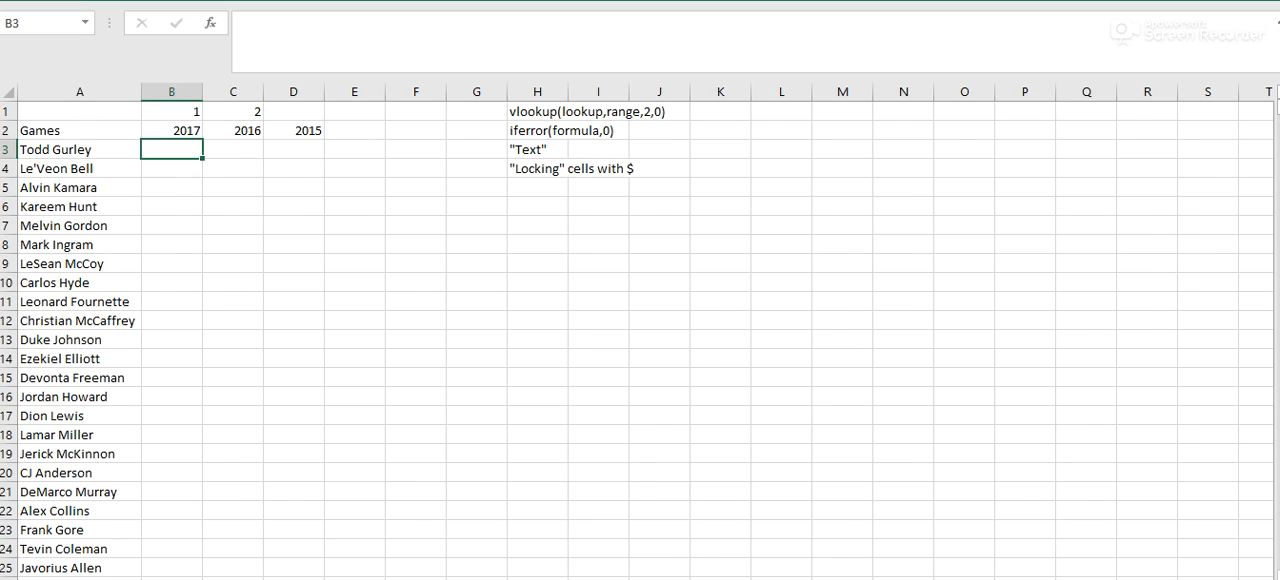
pyautogui.click(186, 579)
pyautogui.scroll(-3, 174, 190)
pyautogui.scroll(3, 174, 190)
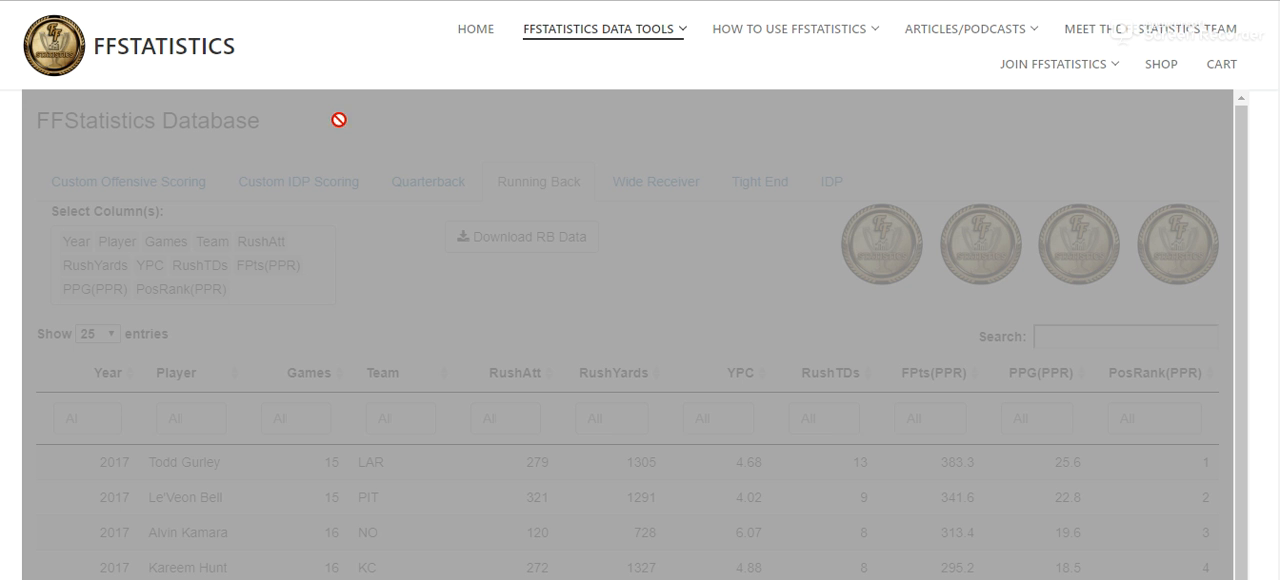
pyautogui.moveTo(587, 28)
pyautogui.moveTo(271, 579)
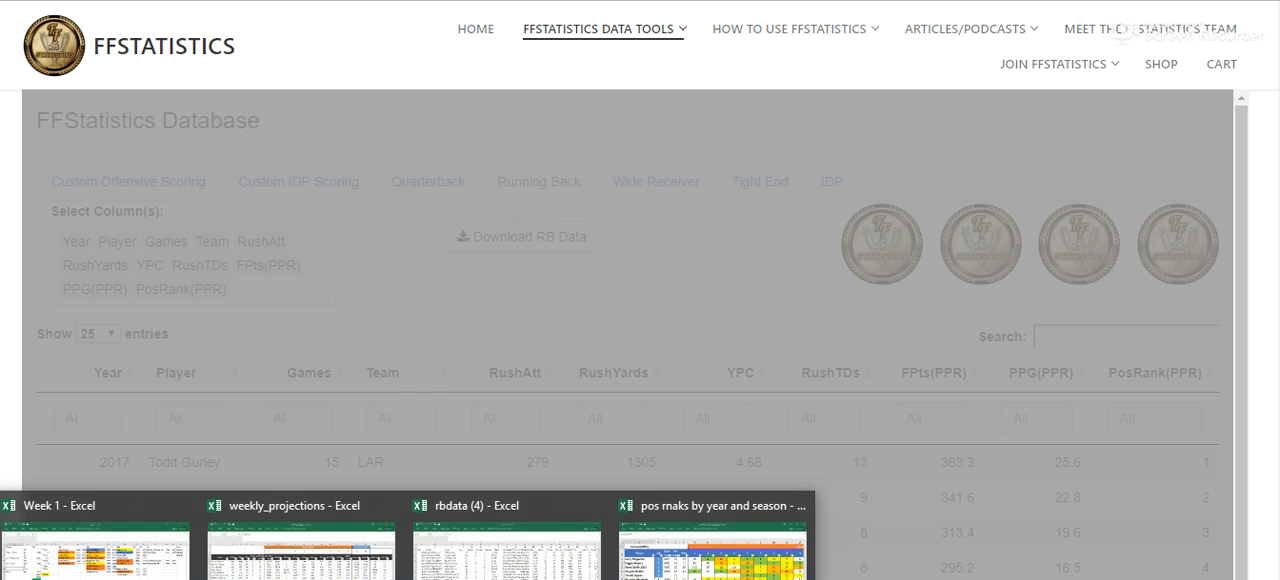
pyautogui.click(497, 536)
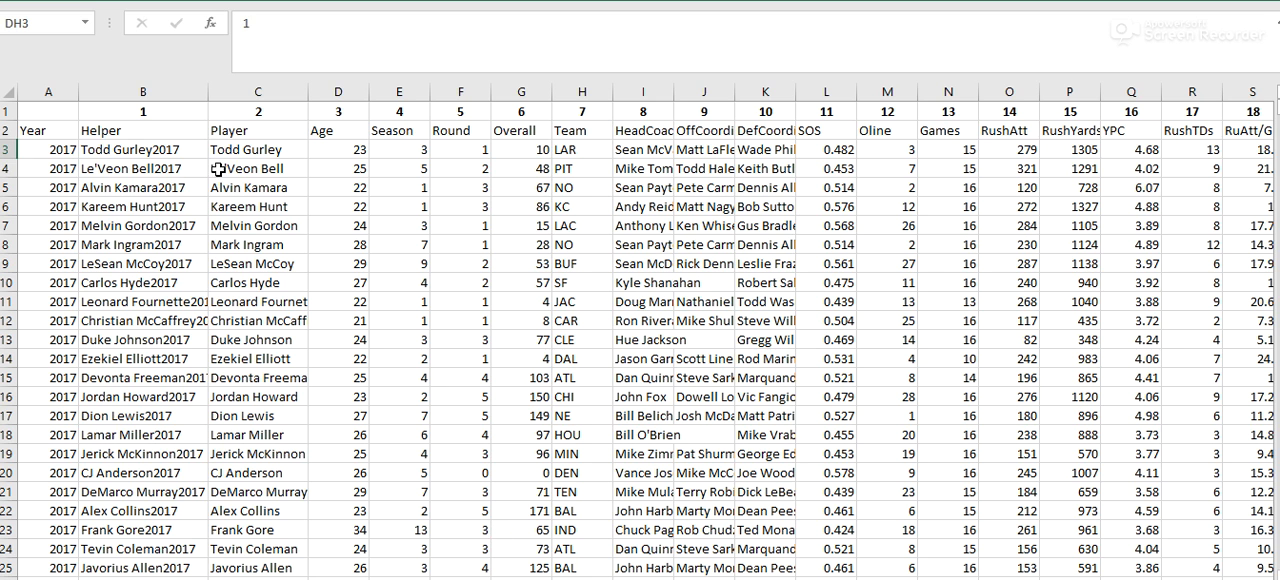
pyautogui.hscroll(5, 985, 533)
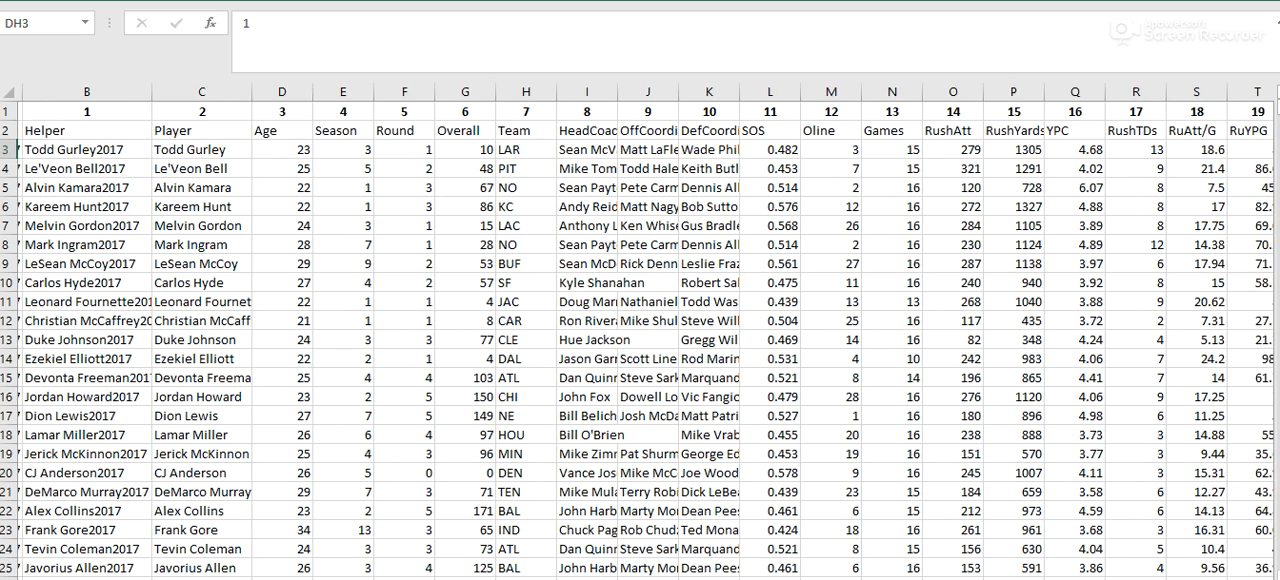
pyautogui.hscroll(10, 640, 340)
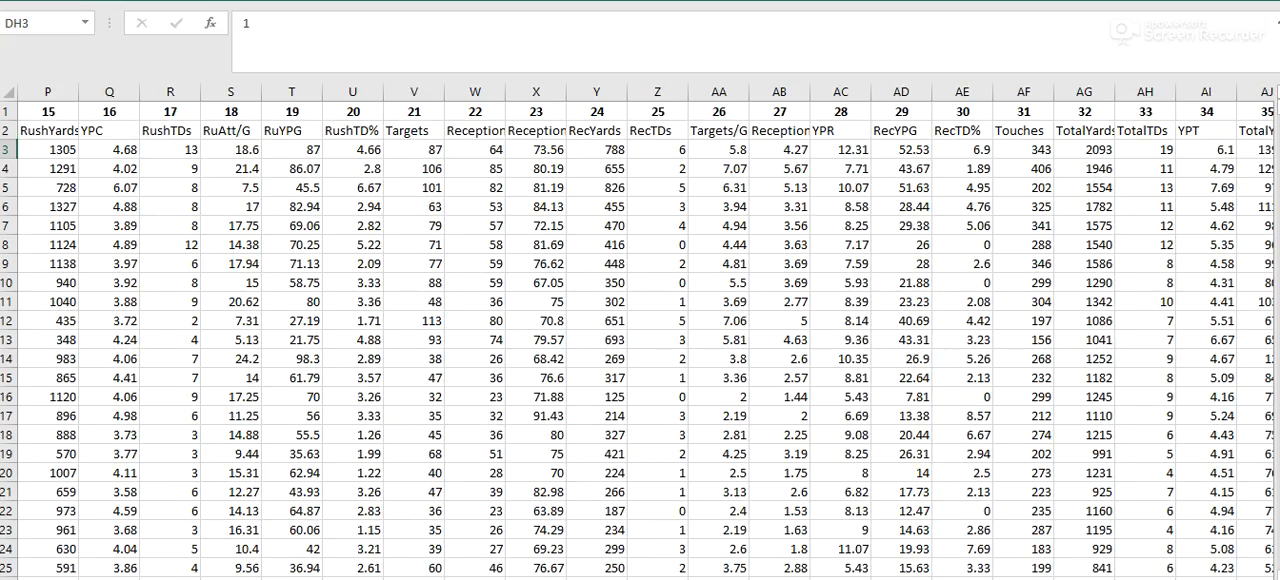
pyautogui.hscroll(-15, 640, 340)
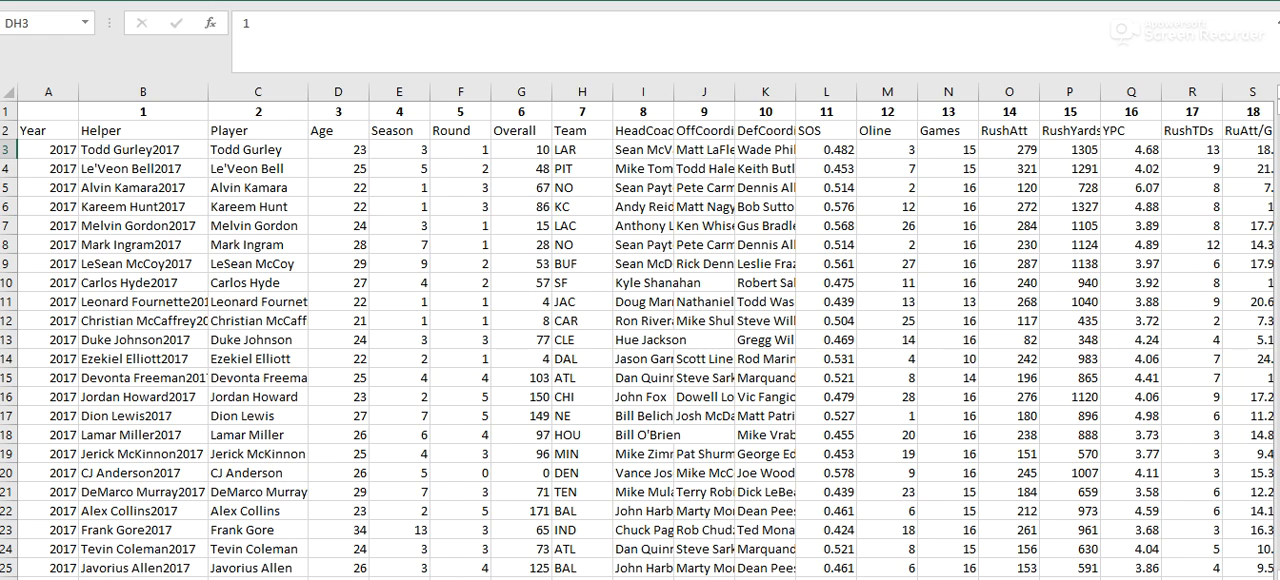
# - Return to the Games sheet and examine the arguments of the vlookup(lookup,range,2,0) note in cell H1
pyautogui.click(274, 578)
pyautogui.write('=')
pyautogui.press('Escape')
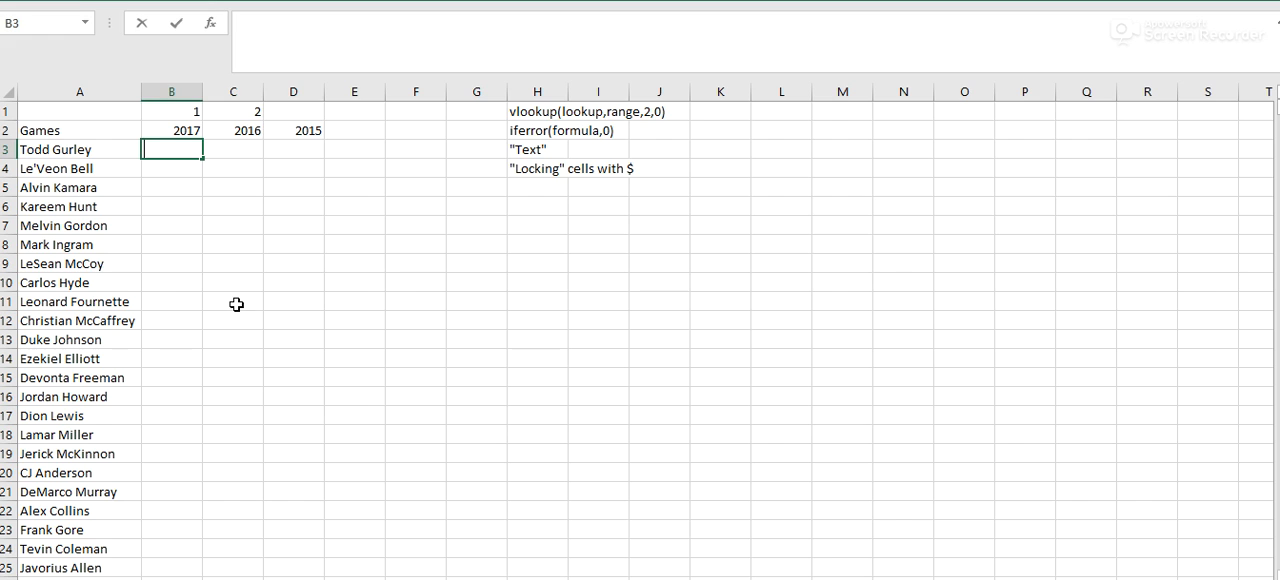
pyautogui.click(516, 111)
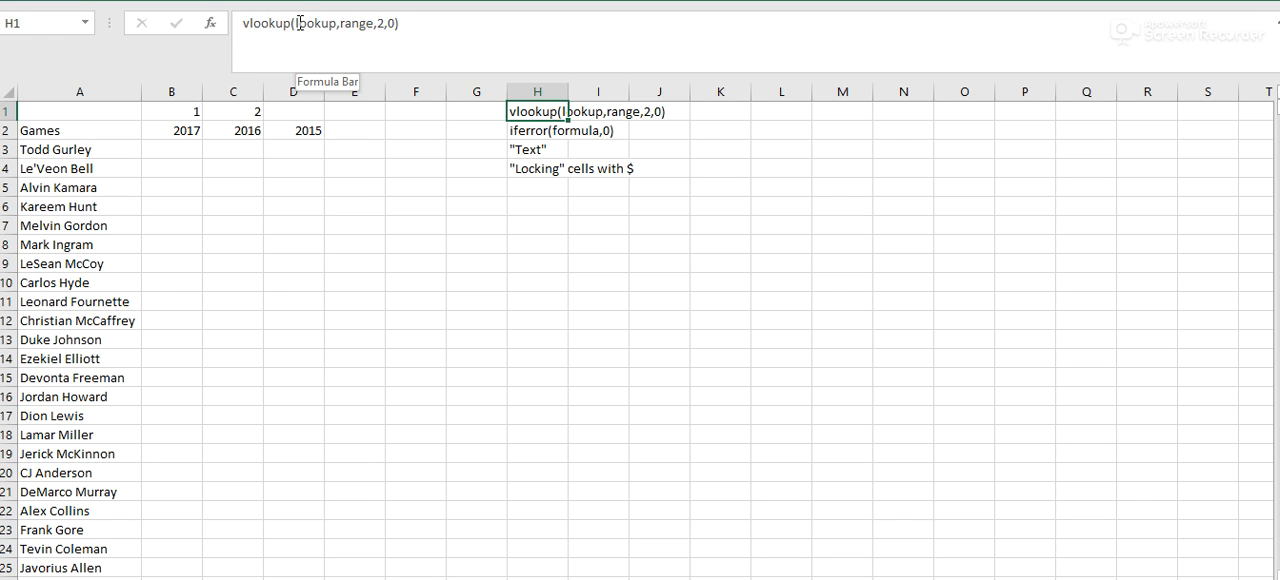
pyautogui.moveTo(296, 23); pyautogui.dragTo(338, 25)
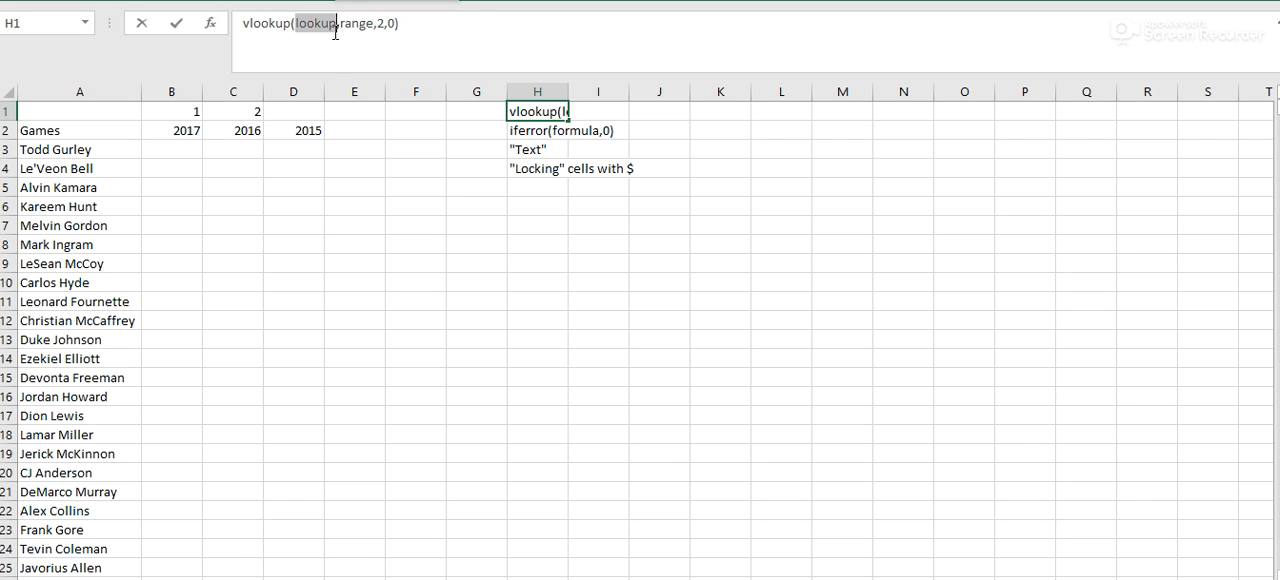
pyautogui.moveTo(341, 24); pyautogui.dragTo(375, 25)
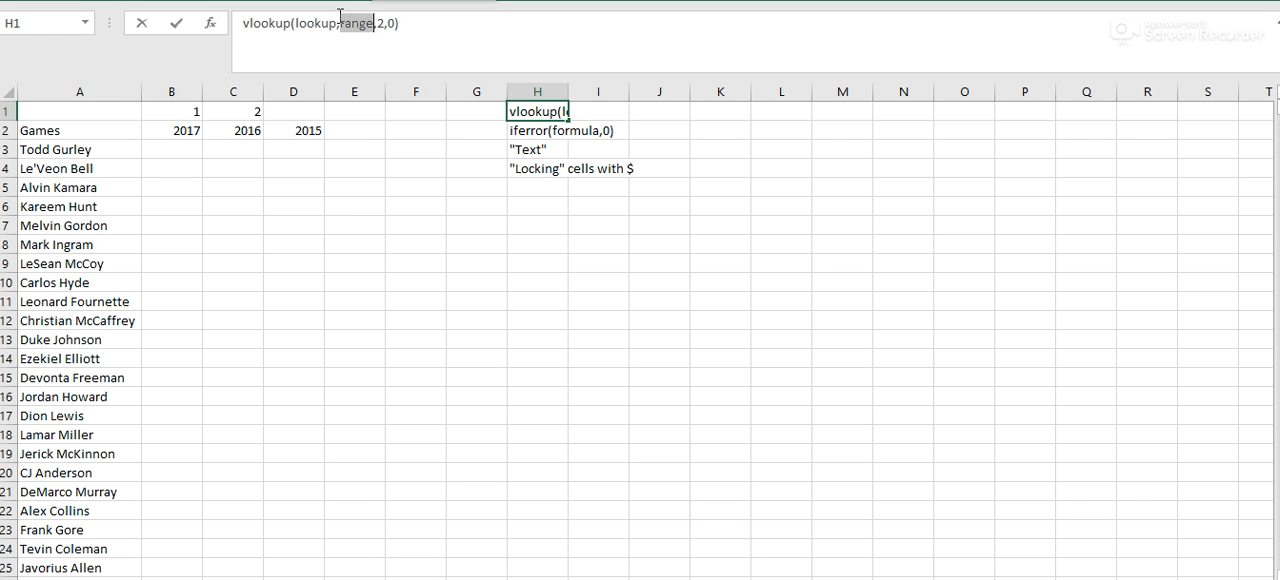
pyautogui.doubleClick(380, 24)
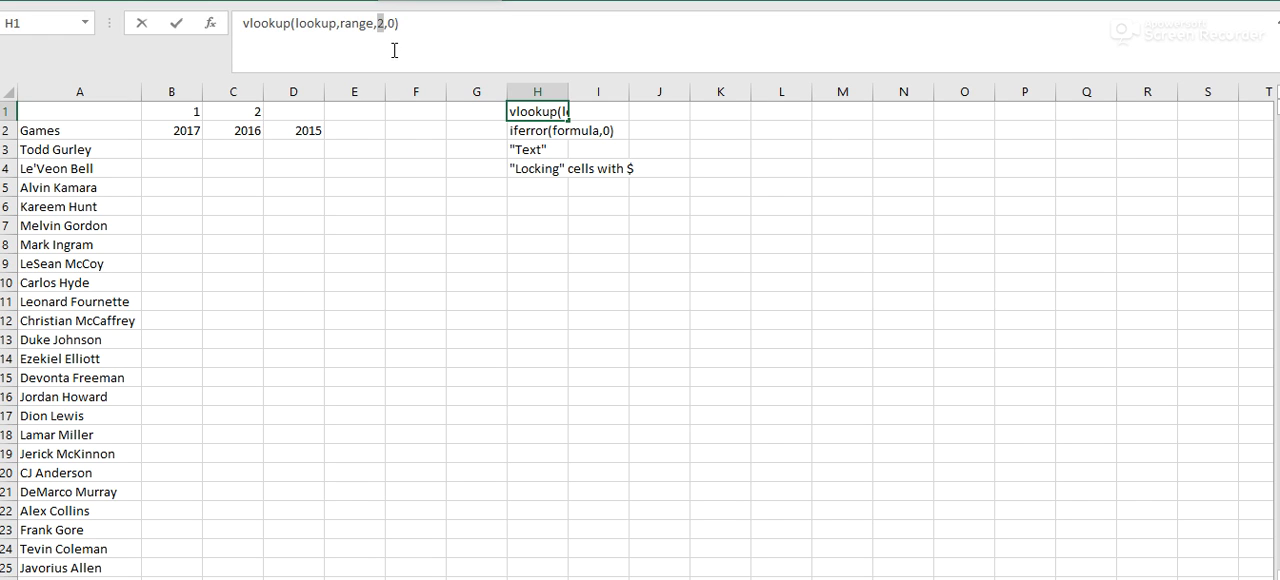
pyautogui.click(394, 24)
pyautogui.press('Delete')
pyautogui.write('1')
pyautogui.press('BackSpace')
pyautogui.write('0')
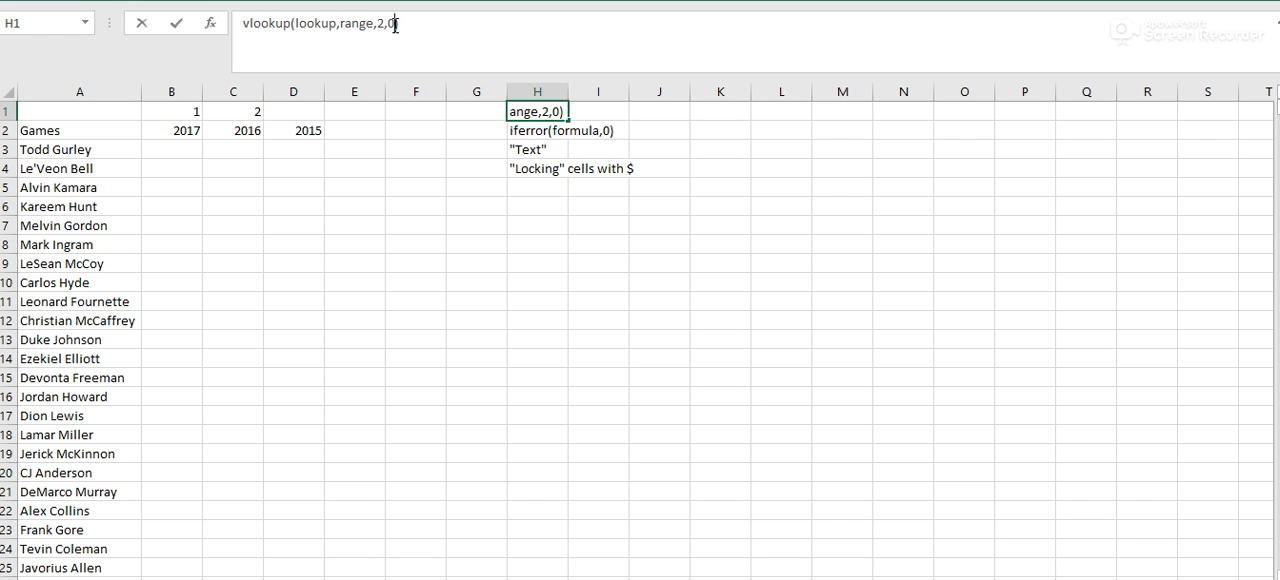
pyautogui.press('Return')
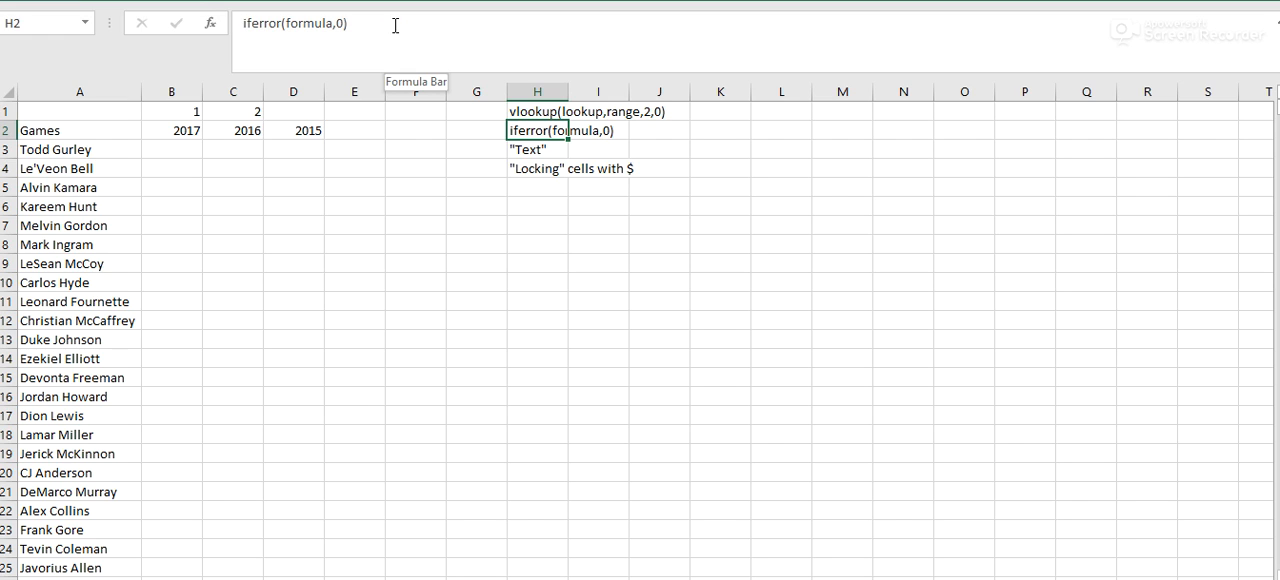
# - Enter 3 in cell D1 as the number above the 2015 header
pyautogui.click(305, 113)
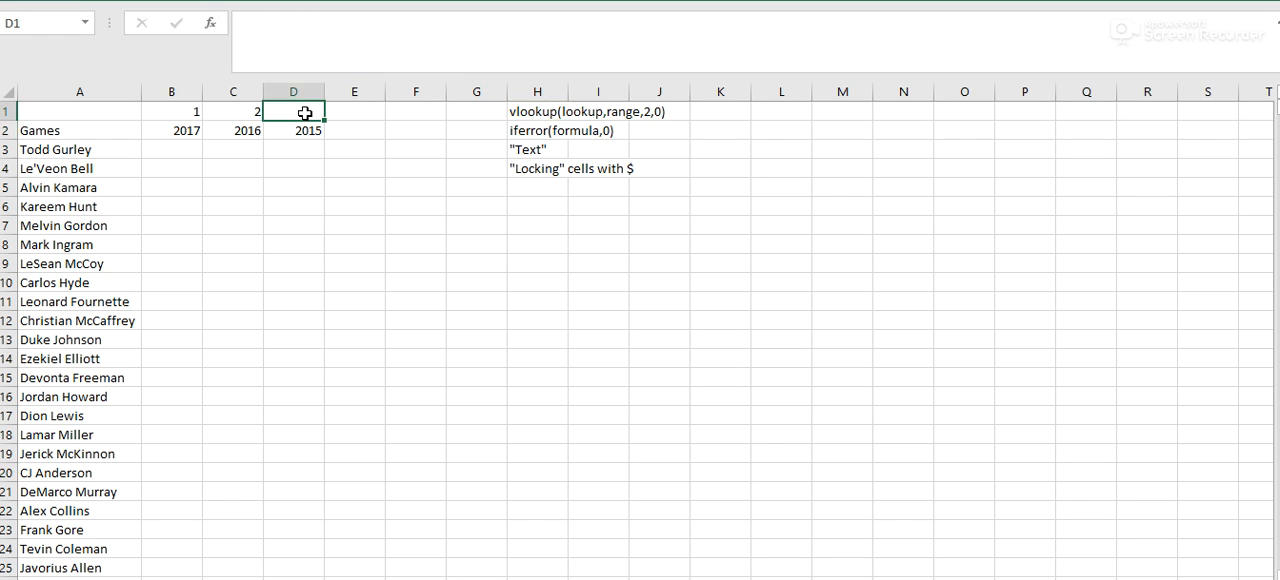
pyautogui.write('3')
pyautogui.press('Tab')
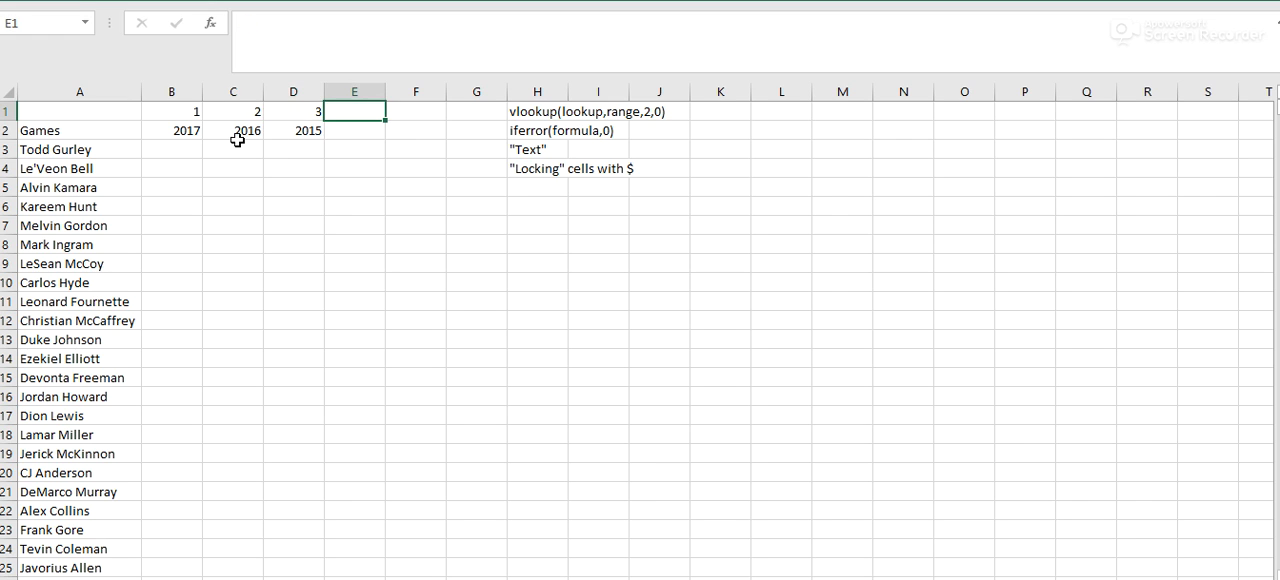
pyautogui.click(520, 112)
pyautogui.click(386, 26)
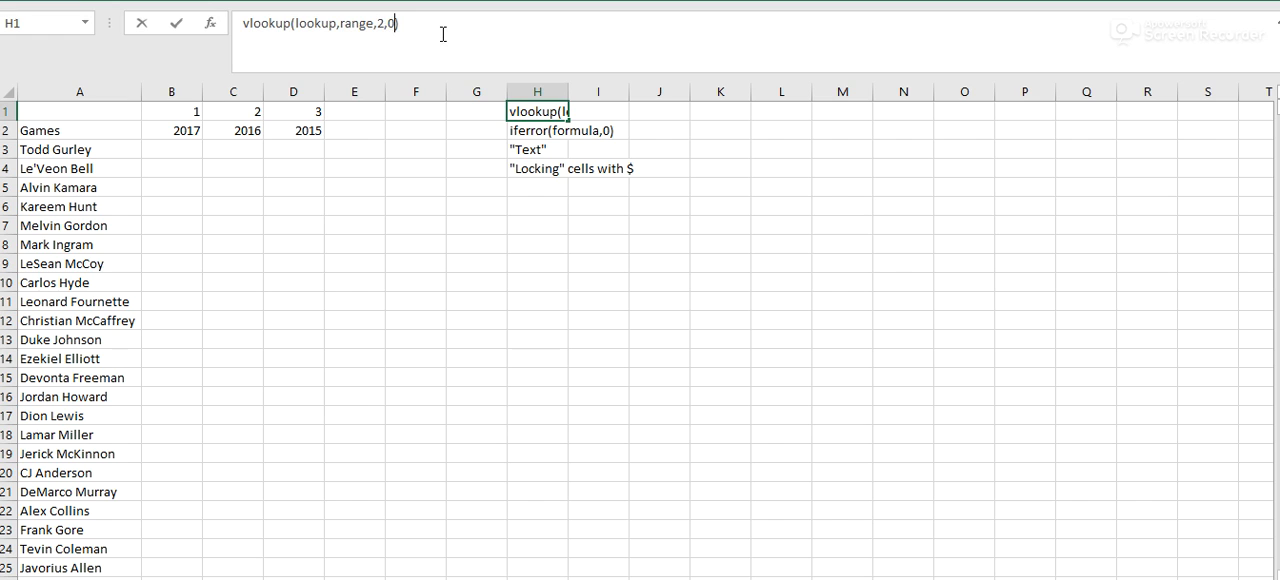
pyautogui.click(159, 152)
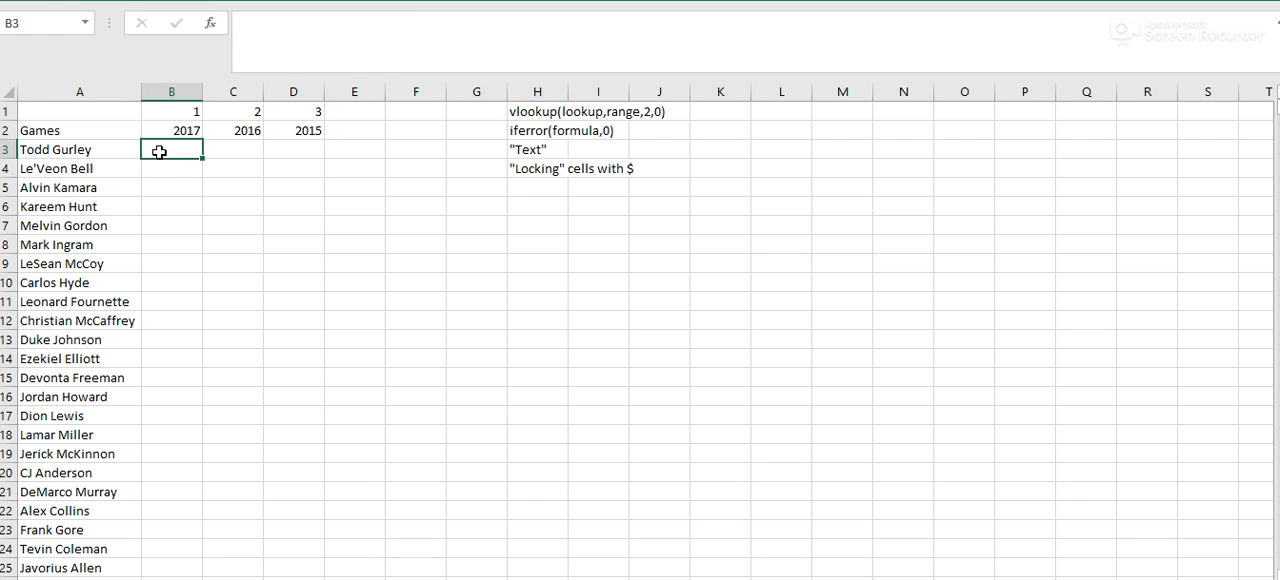
pyautogui.click(63, 136)
pyautogui.click(215, 150)
pyautogui.click(94, 136)
pyautogui.click(167, 162)
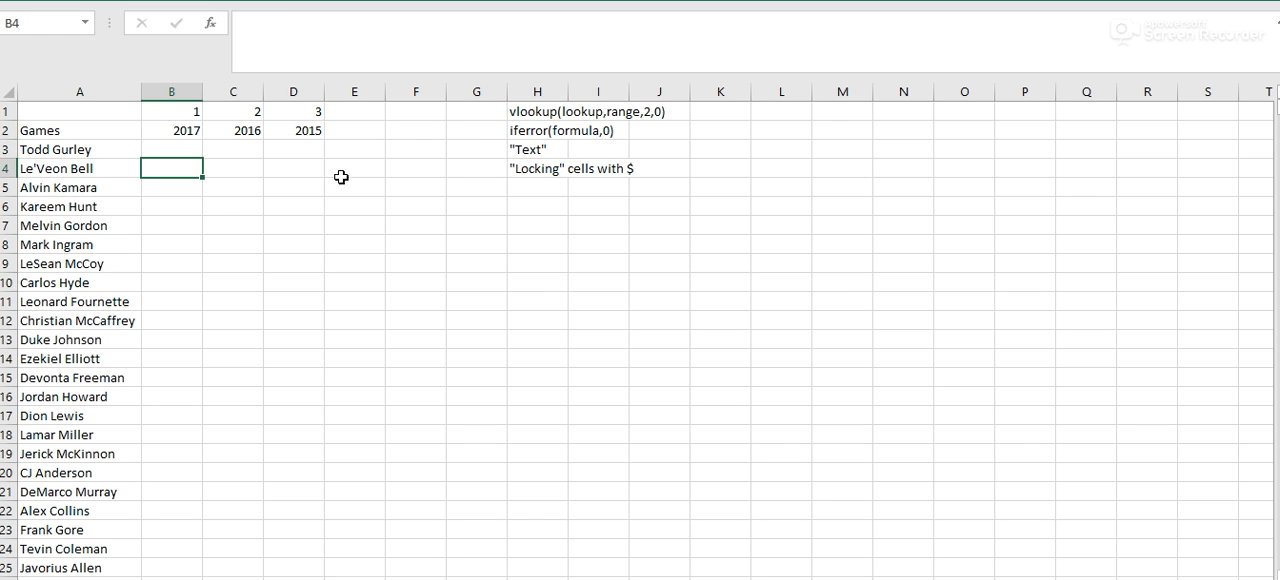
# - Start a VLOOKUP formula in cell B3 with the player name in A3 as the lookup value
pyautogui.click(182, 150)
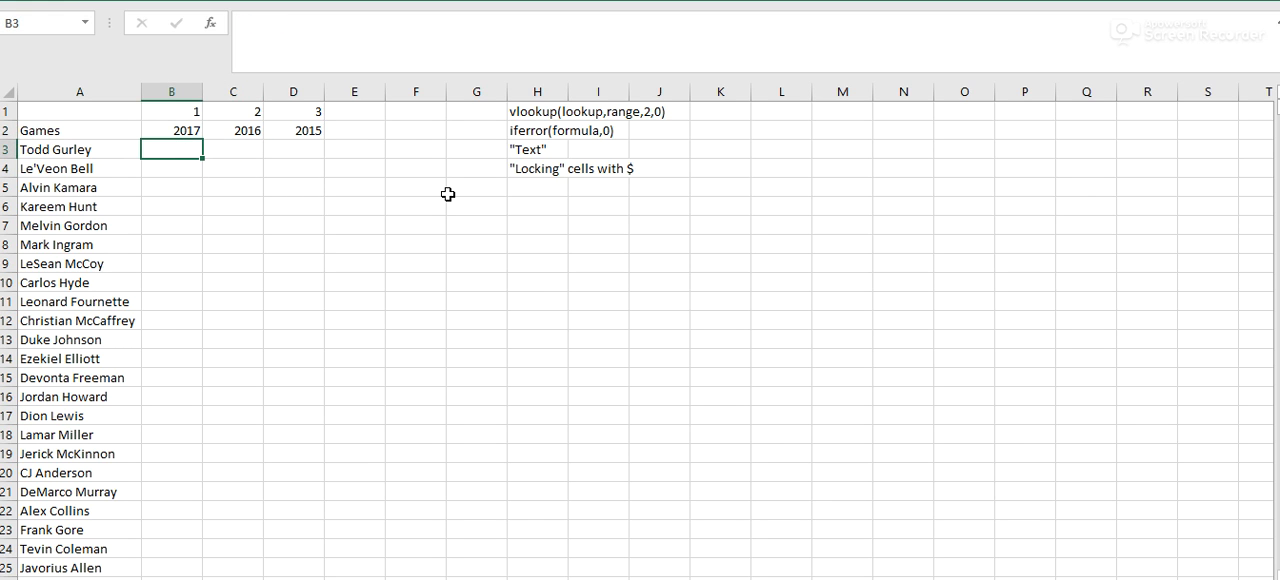
pyautogui.write('=vlookup(')
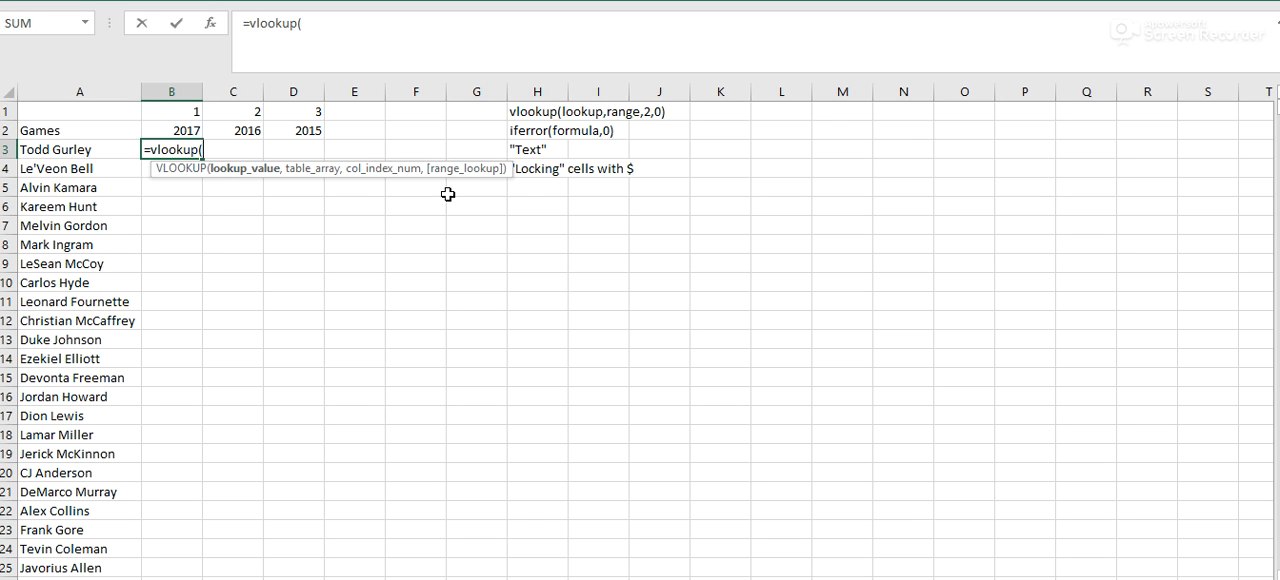
pyautogui.click(108, 146)
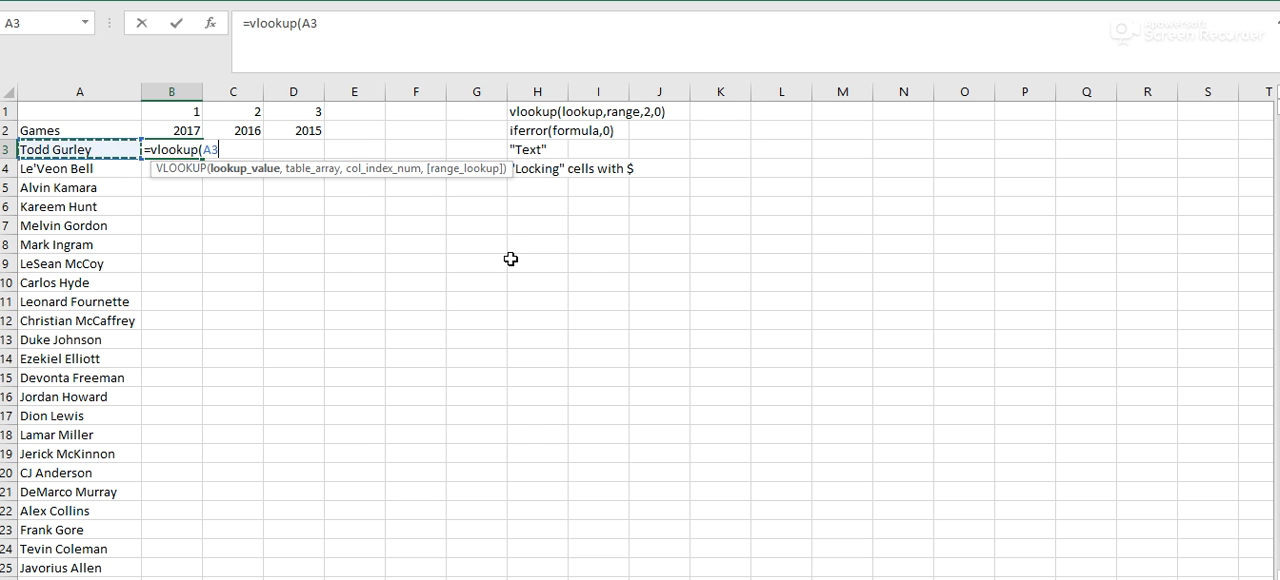
pyautogui.write(',')
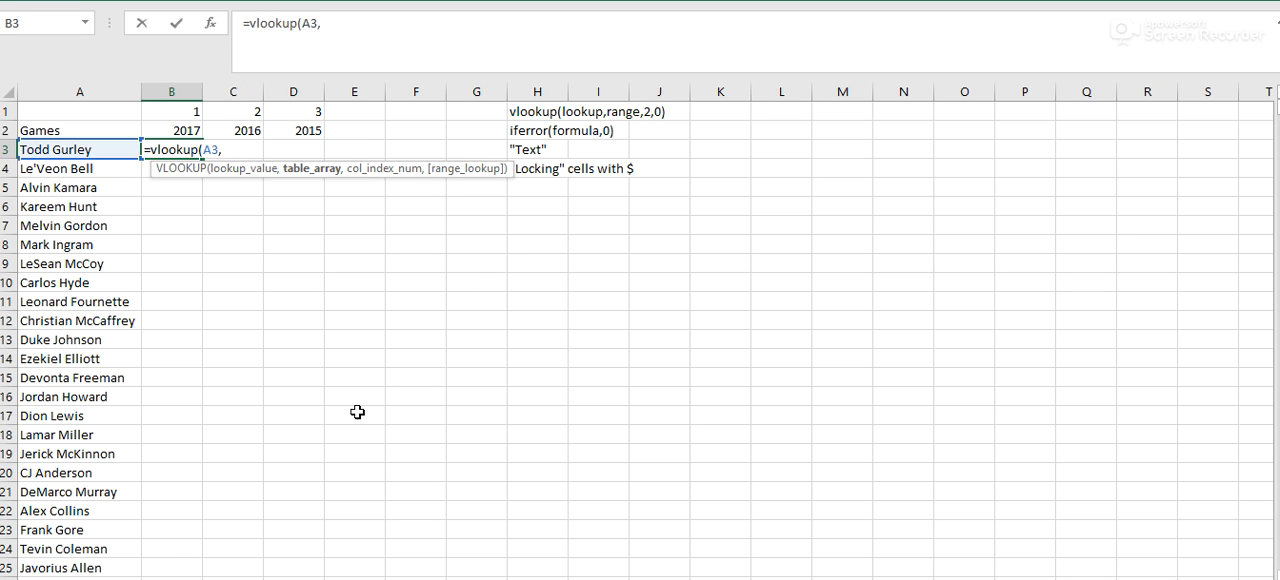
# - Set the formula's table array to C3:DS2611 in the rbdata (4) workbook, locked as the absolute reference $C$3:$DS$2611
pyautogui.click(144, 576)
pyautogui.click(273, 146)
pyautogui.hotkey('ctrl', 'shift', 'Right')
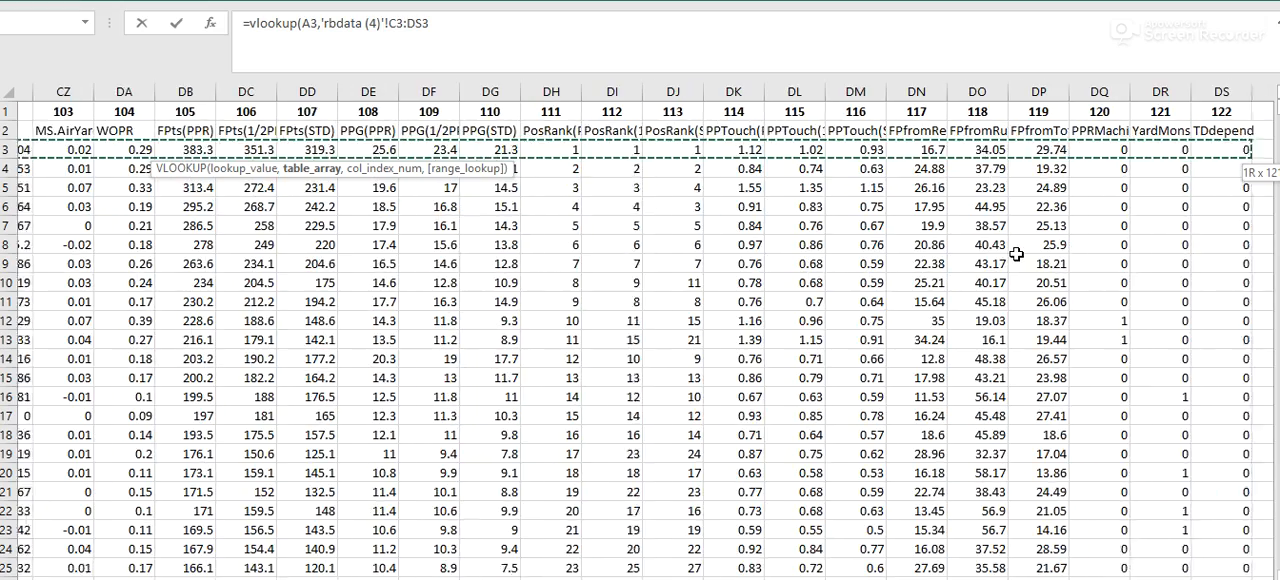
pyautogui.hotkey('ctrl', 'shift', 'Down')
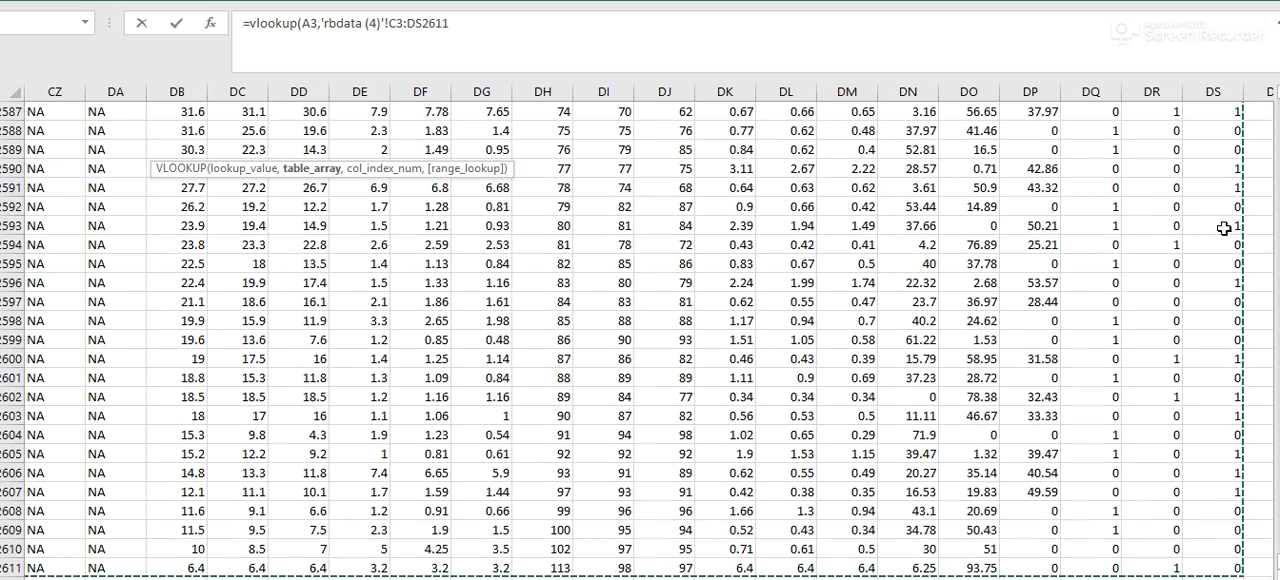
pyautogui.moveTo(1276, 545); pyautogui.dragTo(1270, 92)
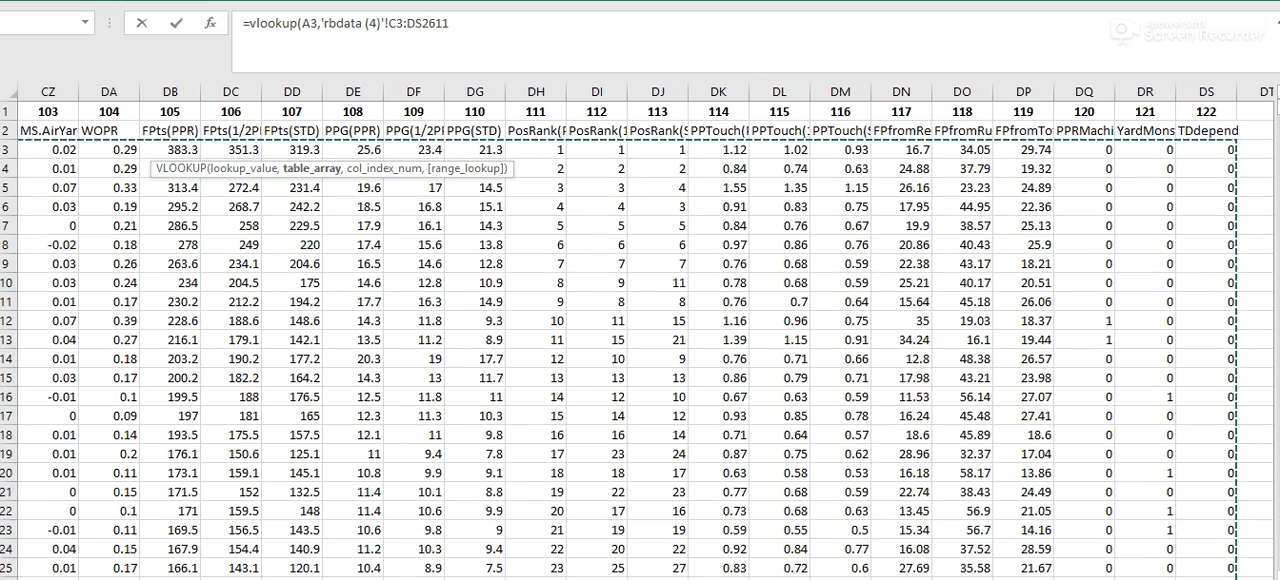
pyautogui.moveTo(1218, 579); pyautogui.dragTo(600, 579)
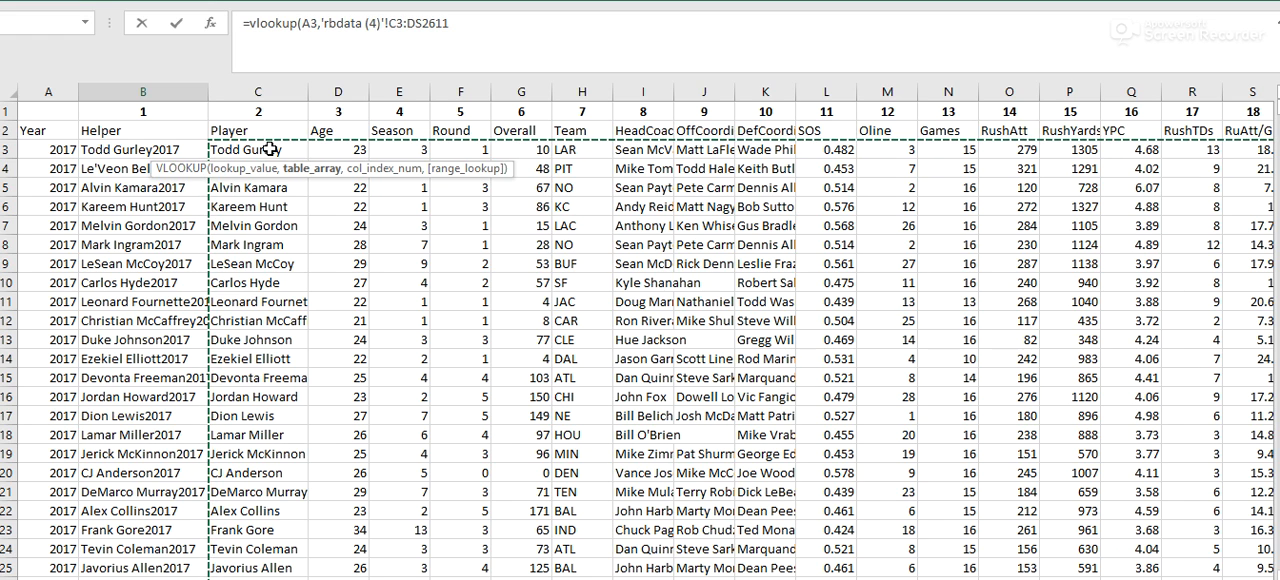
pyautogui.press('F4')
pyautogui.write(',')
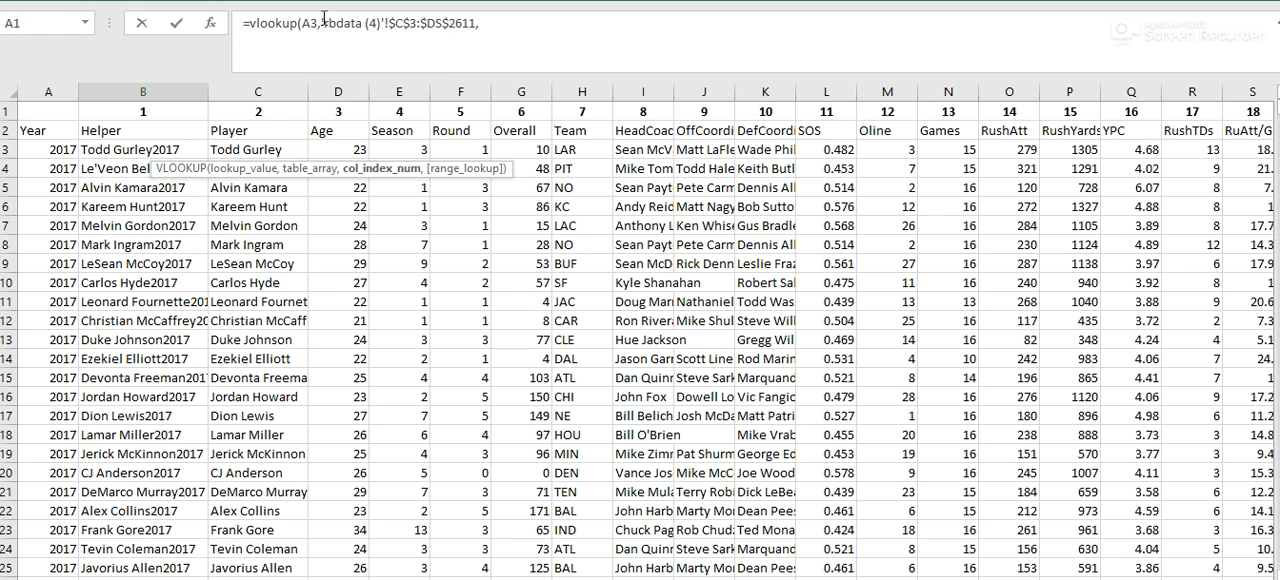
# - Complete the VLOOKUP in B3 with column index 13 and 0 for an exact match
pyautogui.click(520, 26)
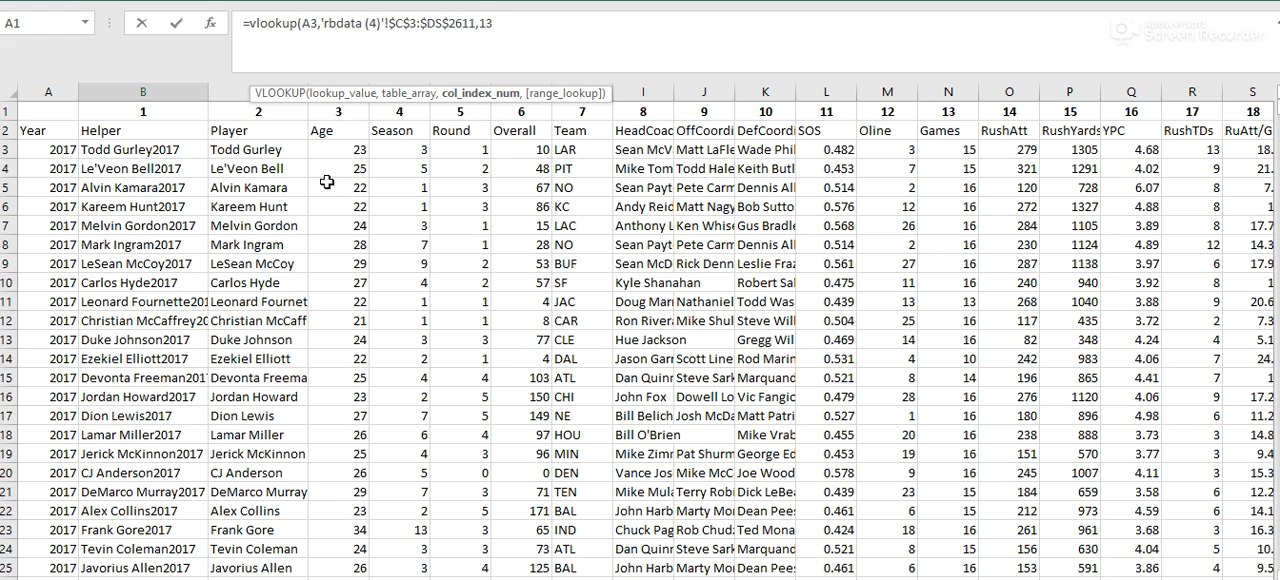
pyautogui.write(',0')
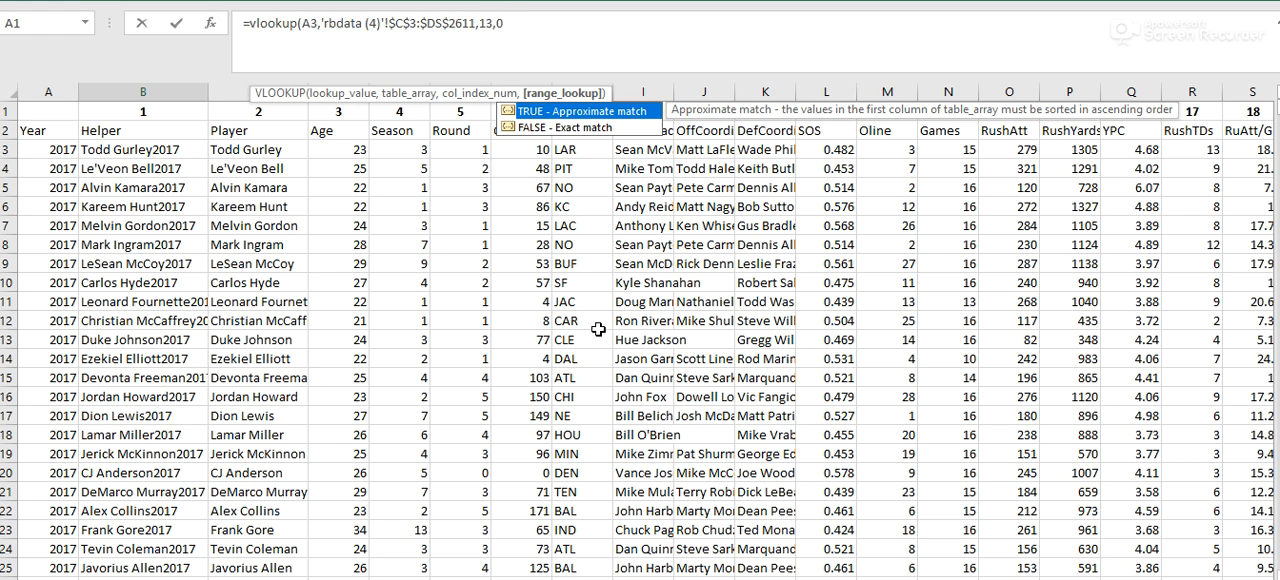
pyautogui.write('0)')
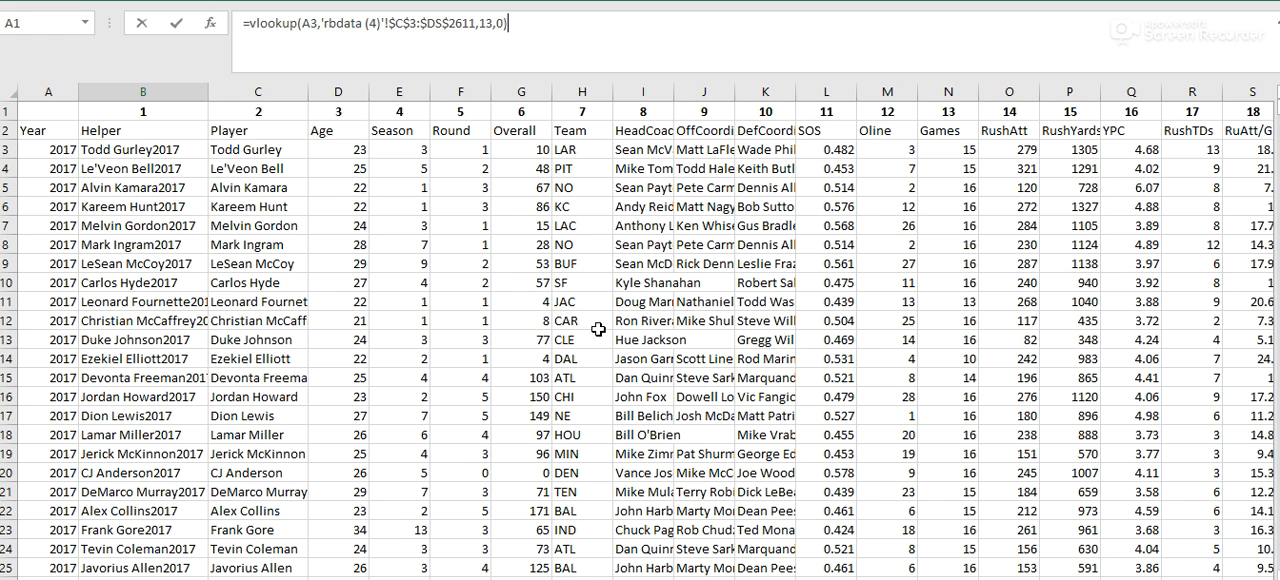
pyautogui.press('Return')
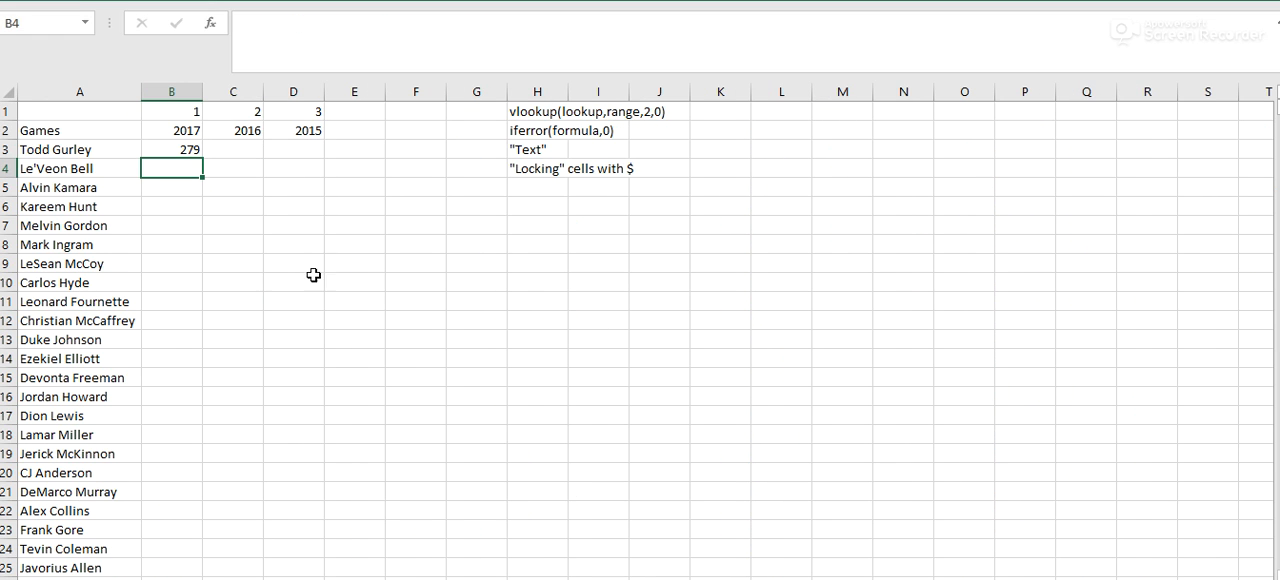
# - Examine the column index and match arguments of the VLOOKUP formula in B3
pyautogui.click(160, 149)
pyautogui.click(502, 24)
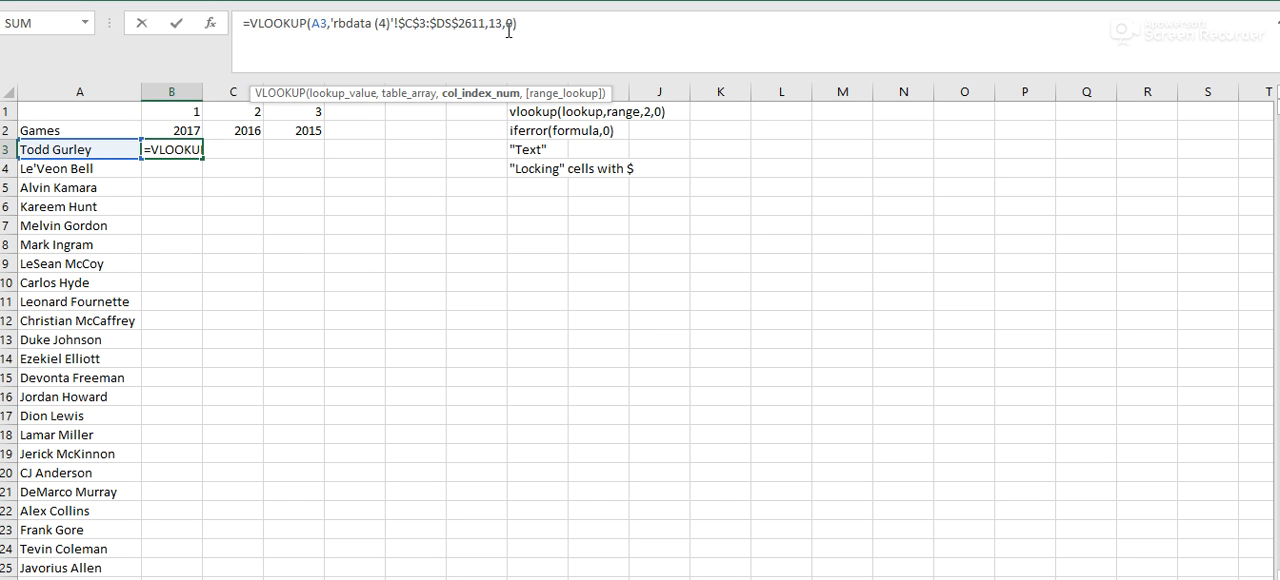
pyautogui.press('Tab')
pyautogui.click(183, 149)
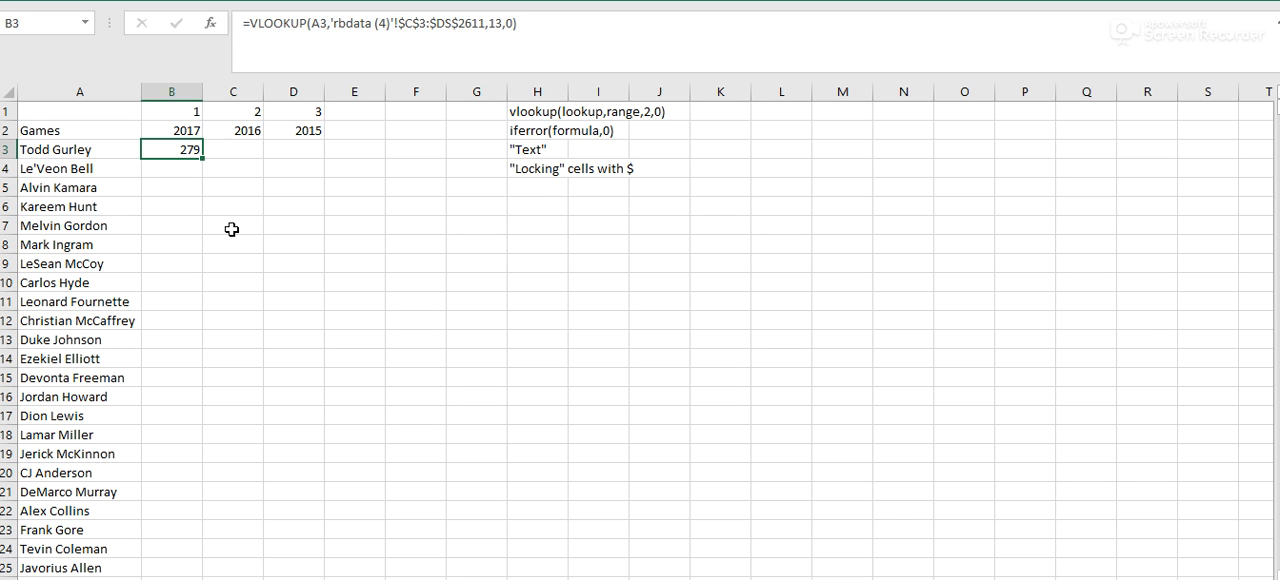
pyautogui.press('Right')
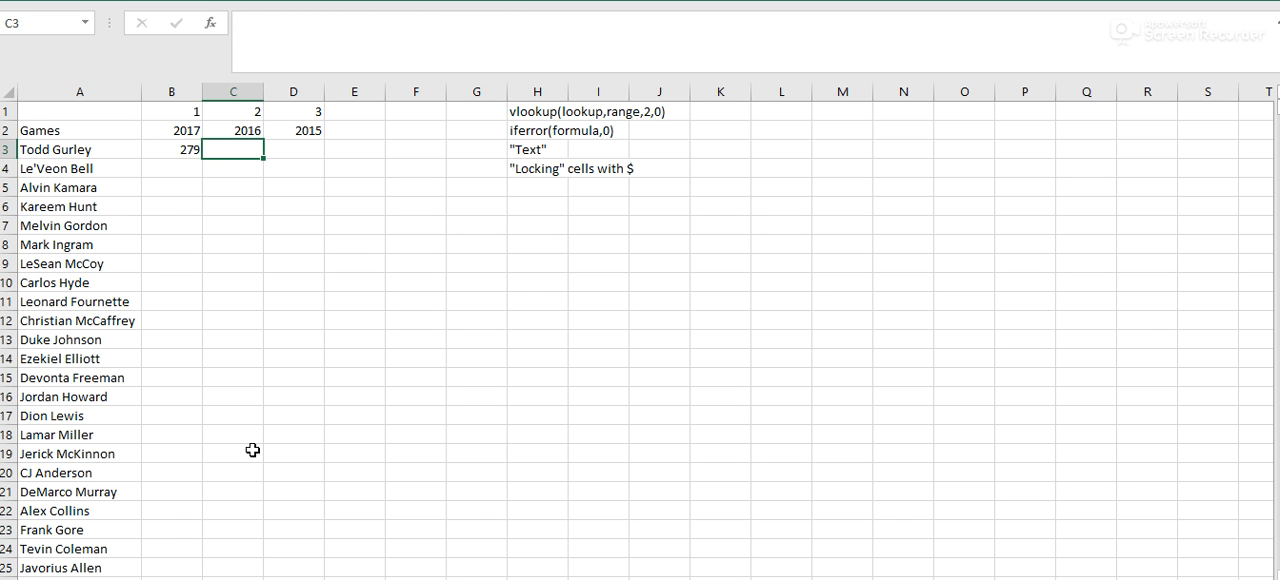
# - Compare the Helper and Player columns on the rbdata (4) sheet to see how their entries differ
pyautogui.hotkey('ctrl', 'pagedown')
pyautogui.moveTo(140, 158); pyautogui.dragTo(135, 300)
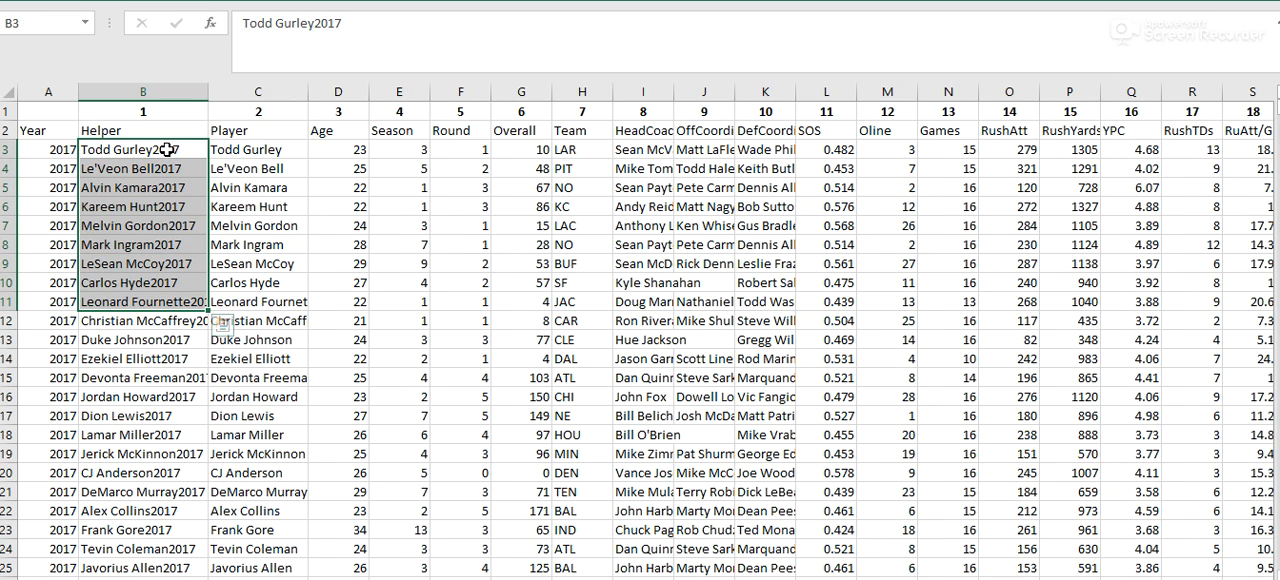
pyautogui.click(167, 149)
pyautogui.moveTo(55, 149); pyautogui.dragTo(62, 378)
pyautogui.click(270, 155)
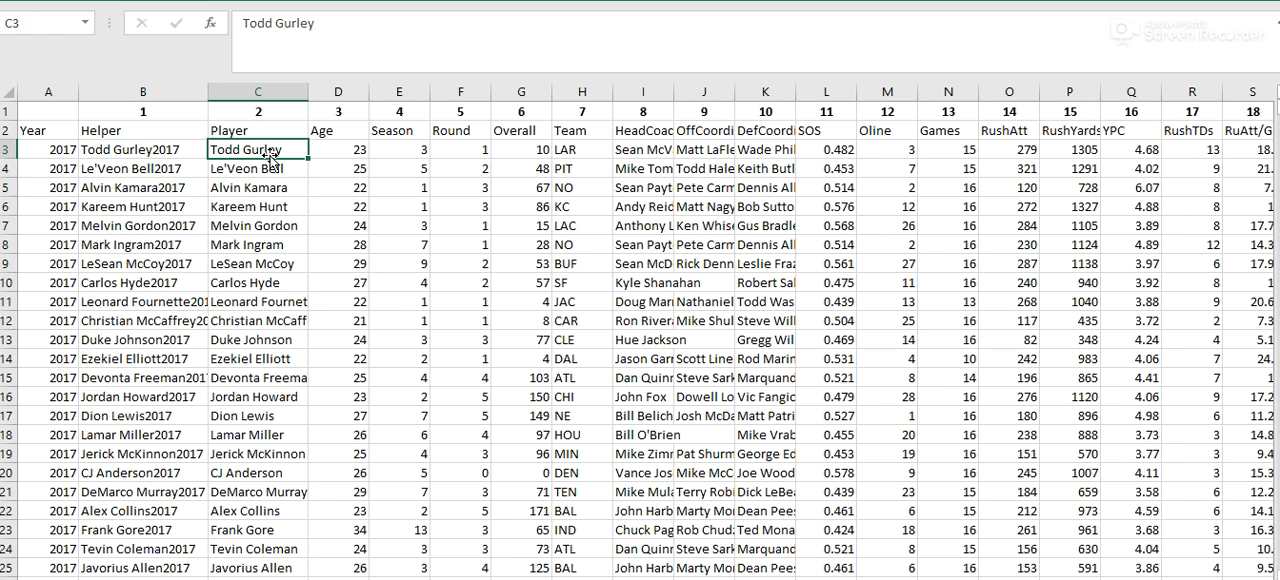
pyautogui.scroll(-15, 276, 250)
pyautogui.scroll(-9, 276, 262)
pyautogui.click(258, 339)
pyautogui.scroll(-6, 293, 204)
pyautogui.scroll(20, 293, 204)
pyautogui.click(282, 316)
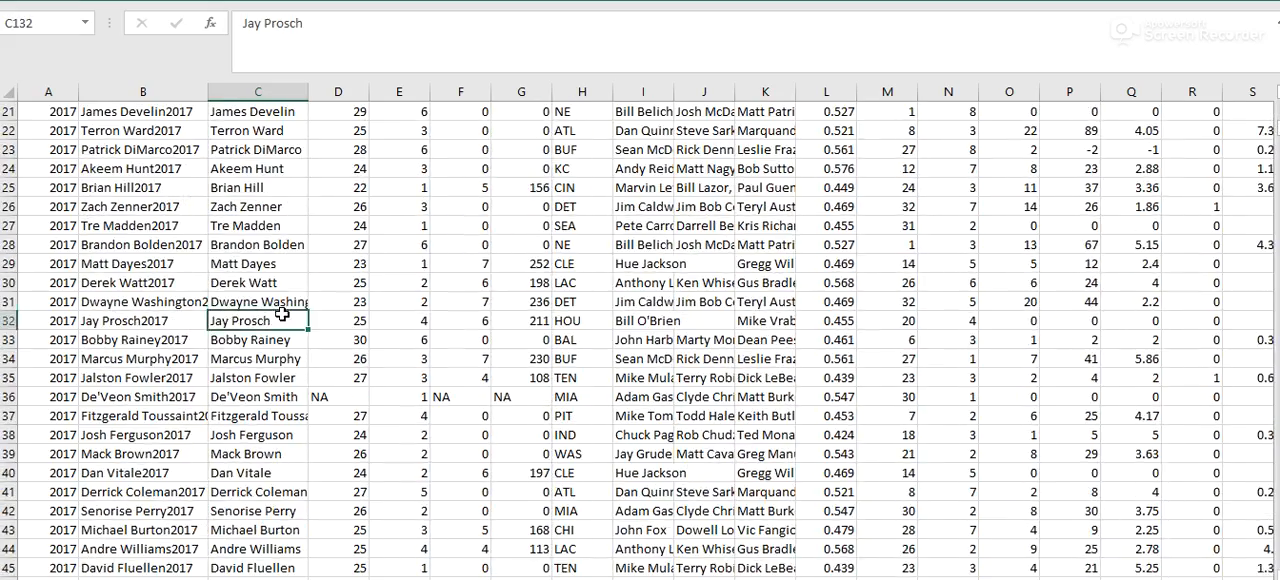
pyautogui.scroll(20, 282, 316)
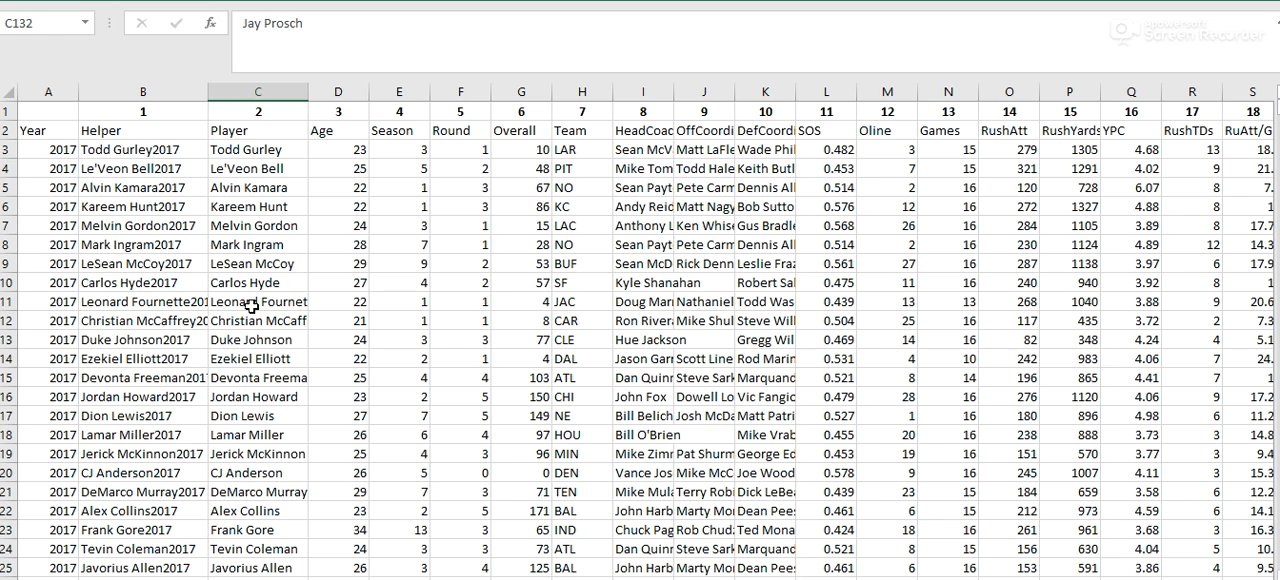
pyautogui.moveTo(160, 161); pyautogui.dragTo(160, 157)
pyautogui.click(160, 153)
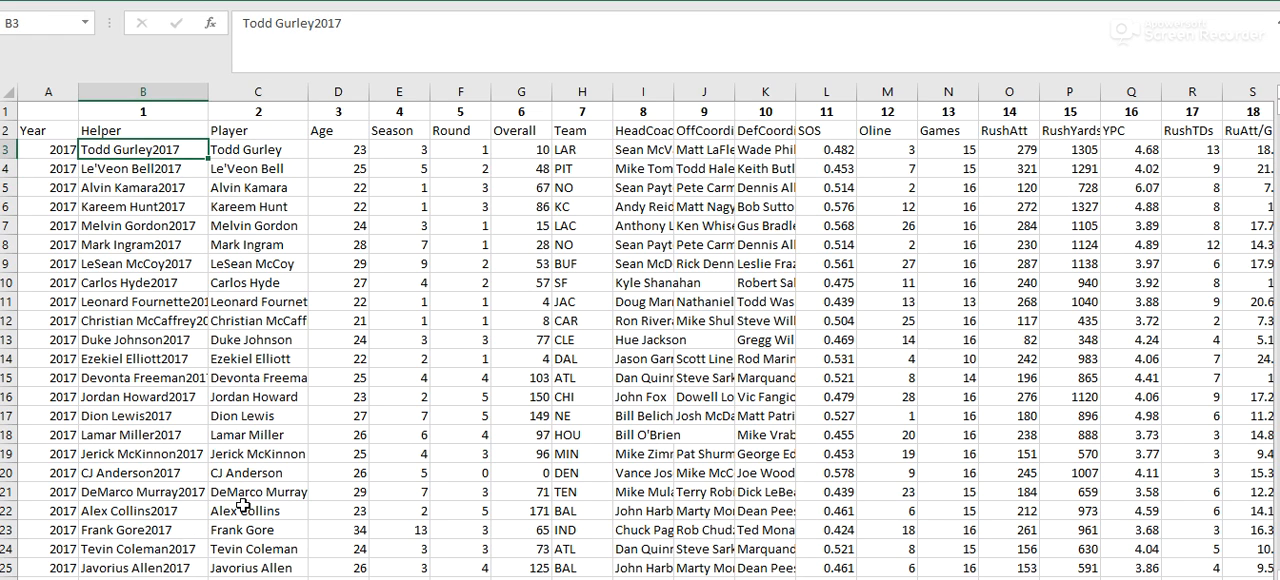
# - Count the rbdata (4) columns from Player to Games and set the column index in B3's VLOOKUP to 12
pyautogui.click(256, 578)
pyautogui.click(166, 148)
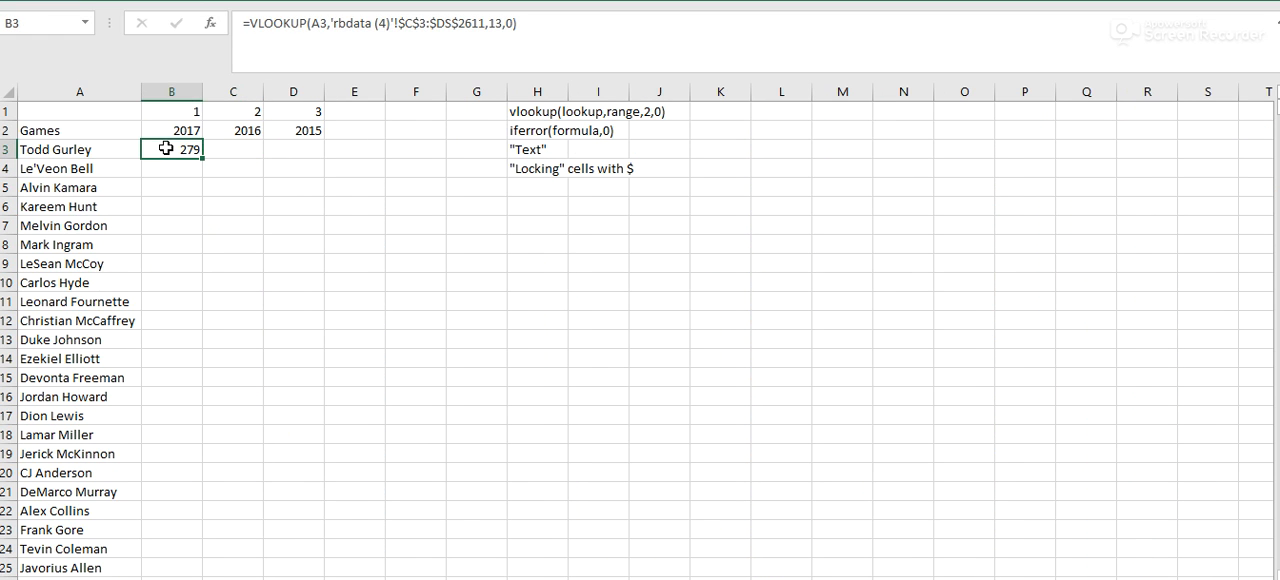
pyautogui.click(190, 578)
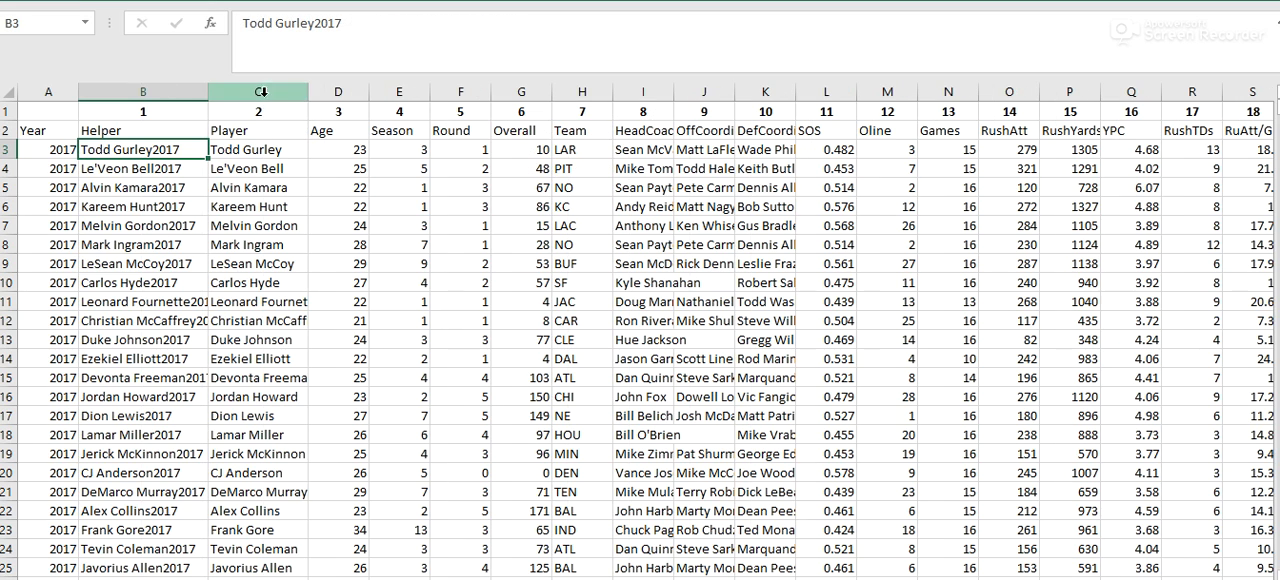
pyautogui.click(932, 118)
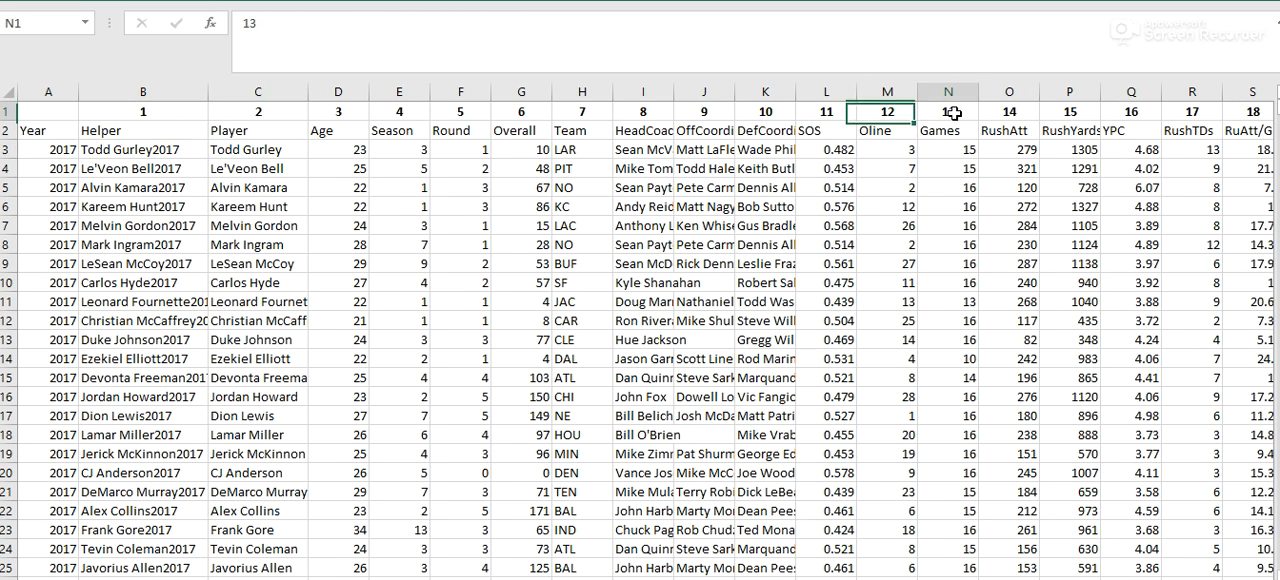
pyautogui.moveTo(948, 130); pyautogui.dragTo(258, 132)
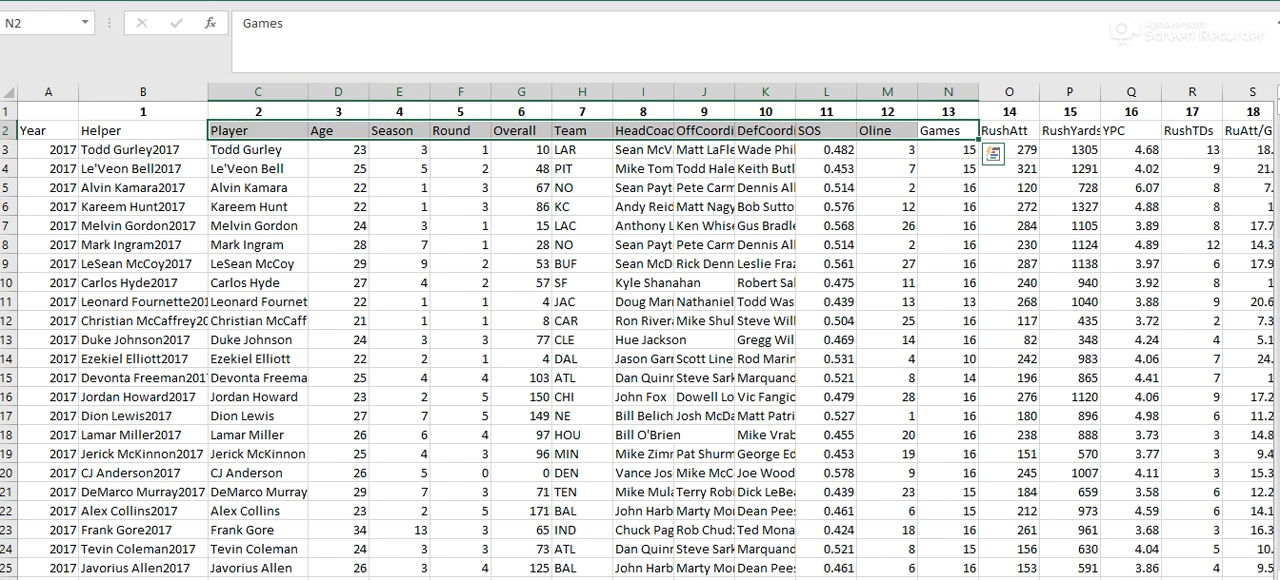
pyautogui.click(318, 579)
pyautogui.click(502, 24)
pyautogui.press('BackSpace')
pyautogui.write('2')
pyautogui.press('Return')
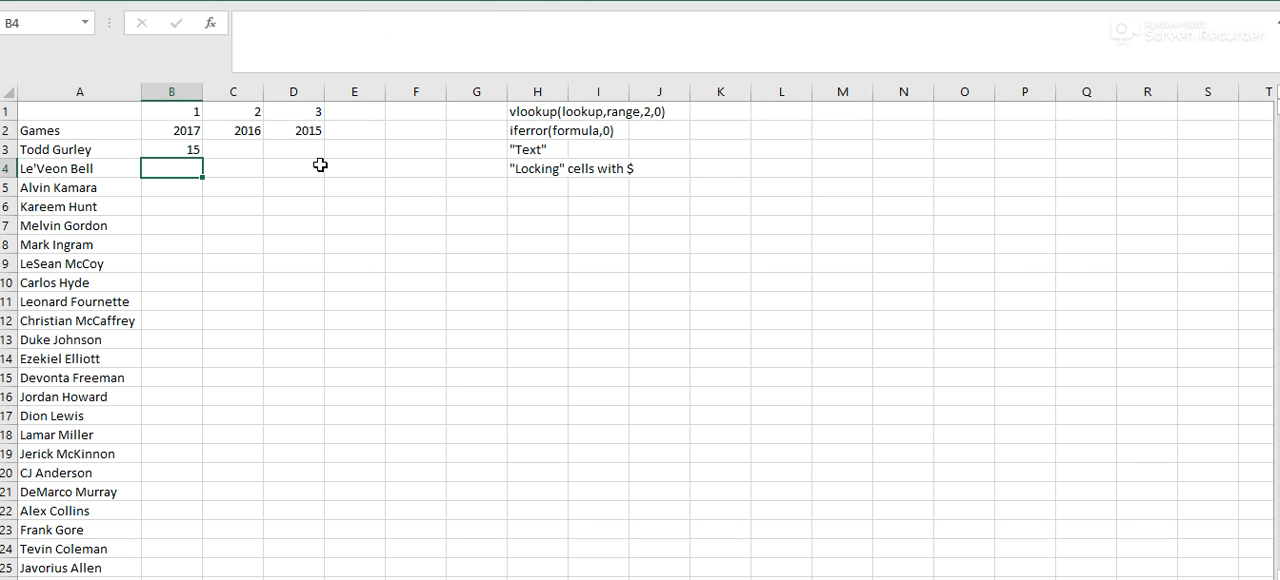
# - Fill the B3 formula down the 2017 column for all players and check the results far down the list
pyautogui.click(171, 153)
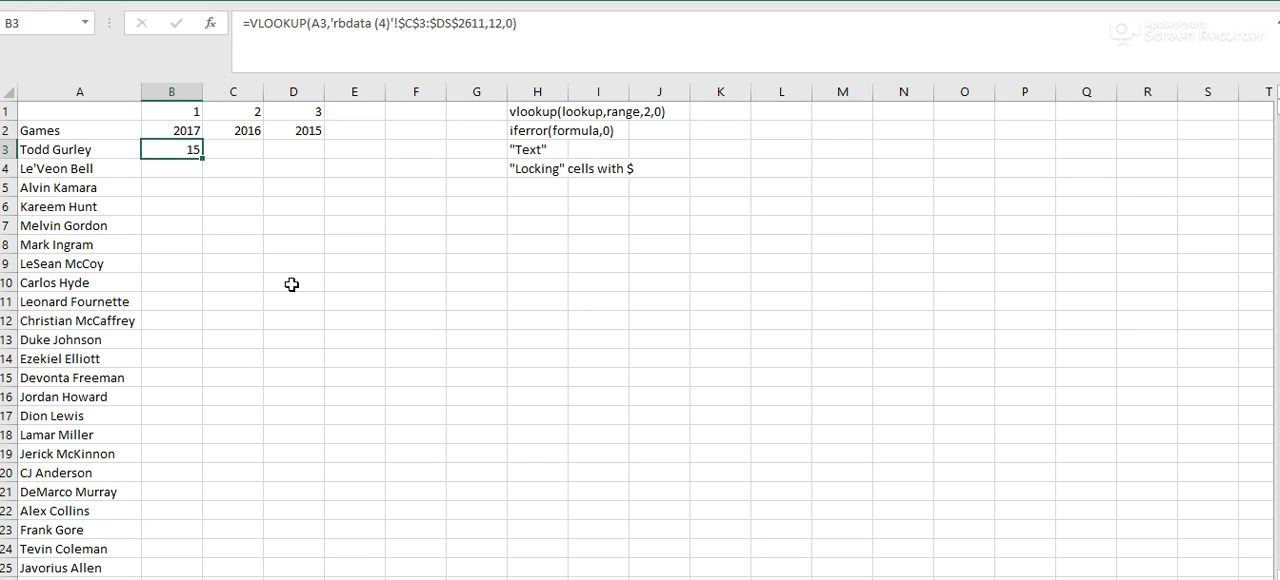
pyautogui.doubleClick(205, 159)
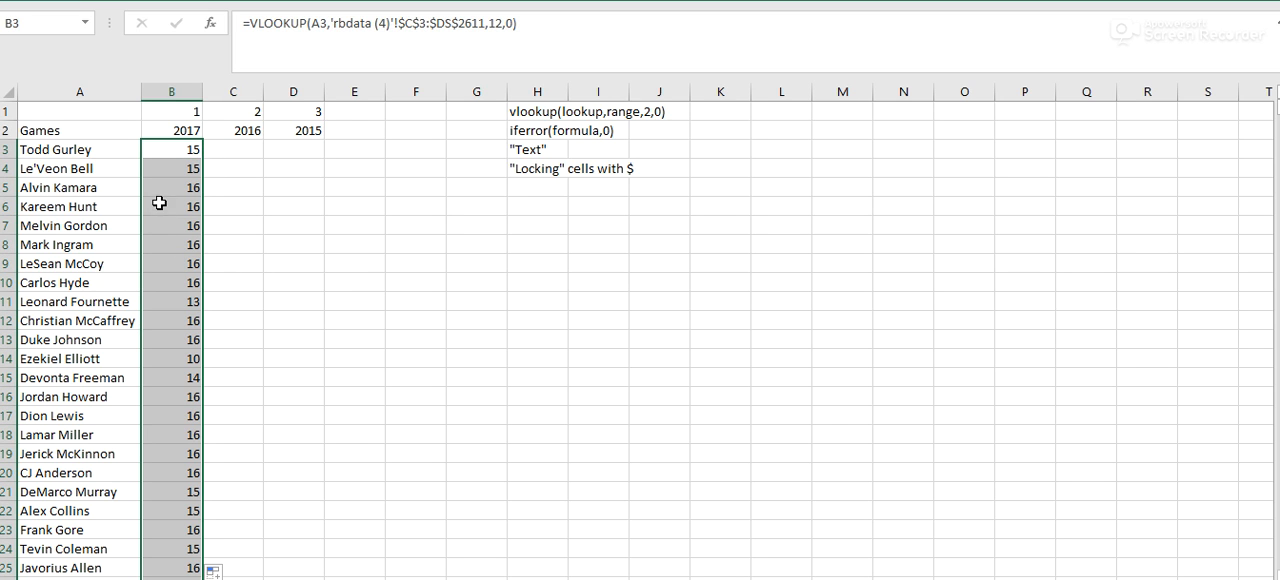
pyautogui.scroll(-20, 185, 383)
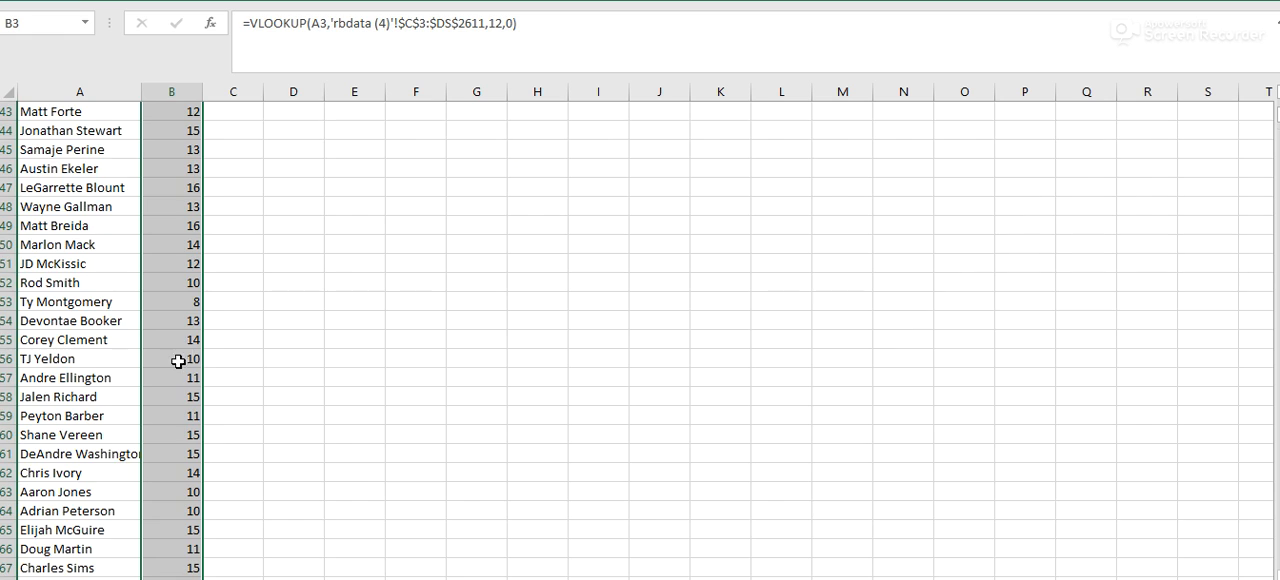
pyautogui.scroll(-20, 179, 351)
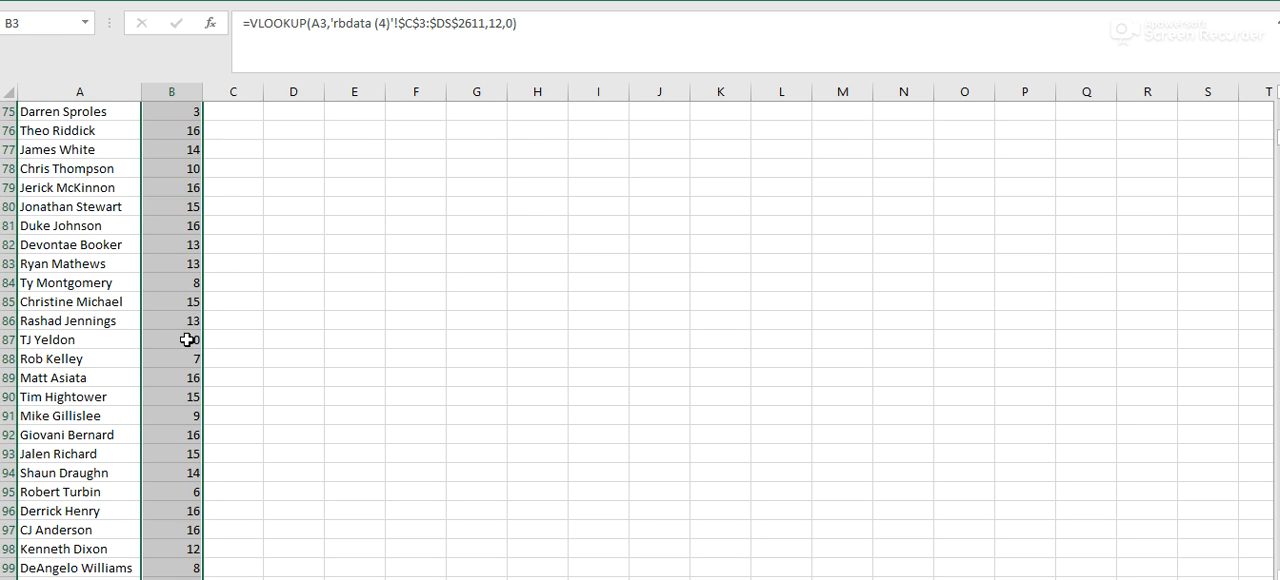
pyautogui.click(172, 316)
pyautogui.scroll(-13, 154, 331)
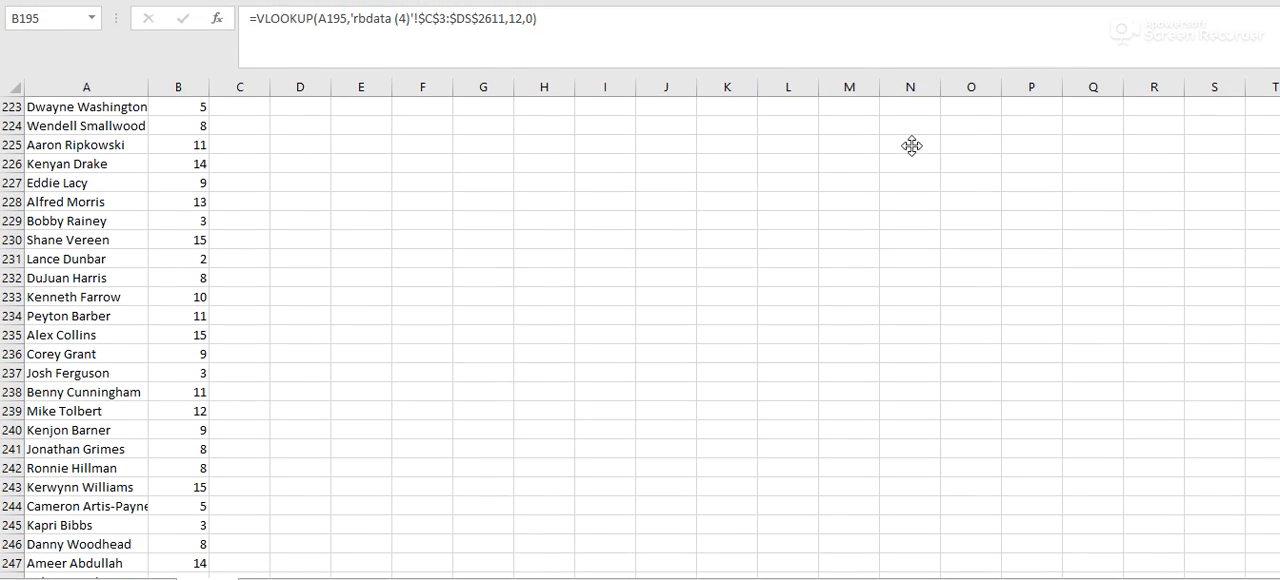
pyautogui.click(1135, 222)
pyautogui.moveTo(1279, 117); pyautogui.dragTo(1279, 530)
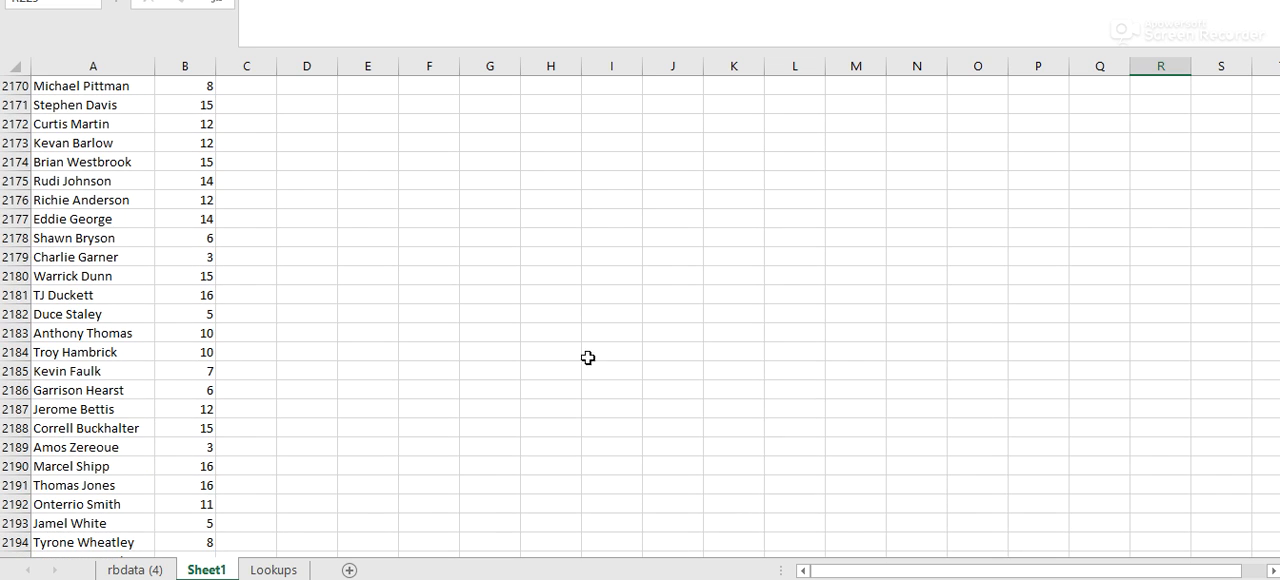
pyautogui.click(195, 216)
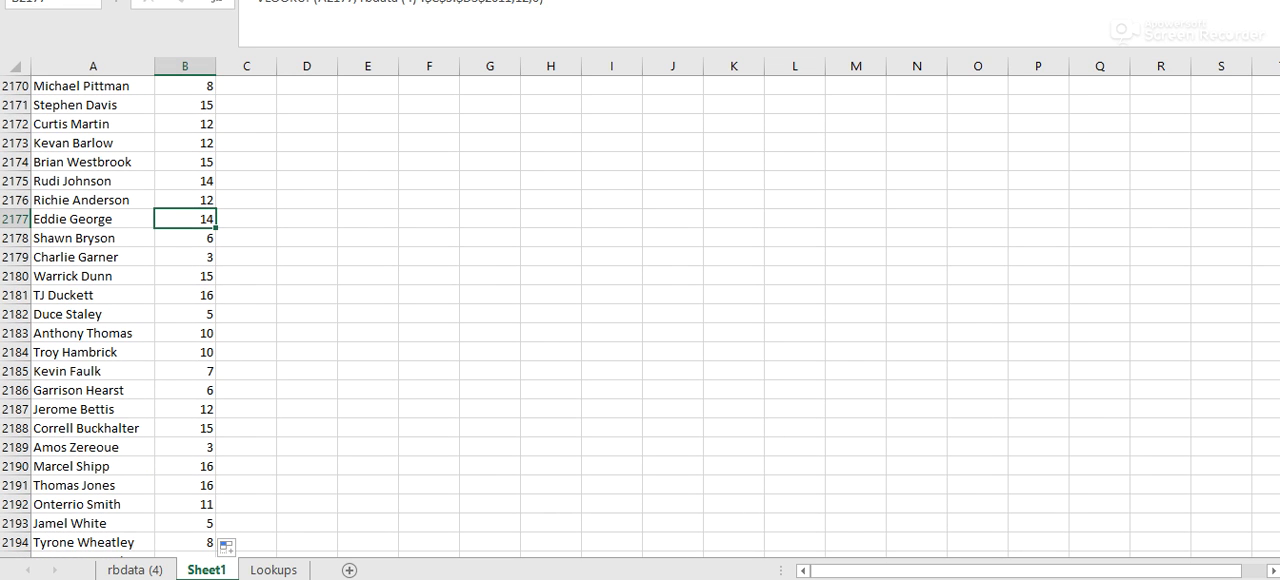
pyautogui.moveTo(1279, 530); pyautogui.dragTo(1273, 64)
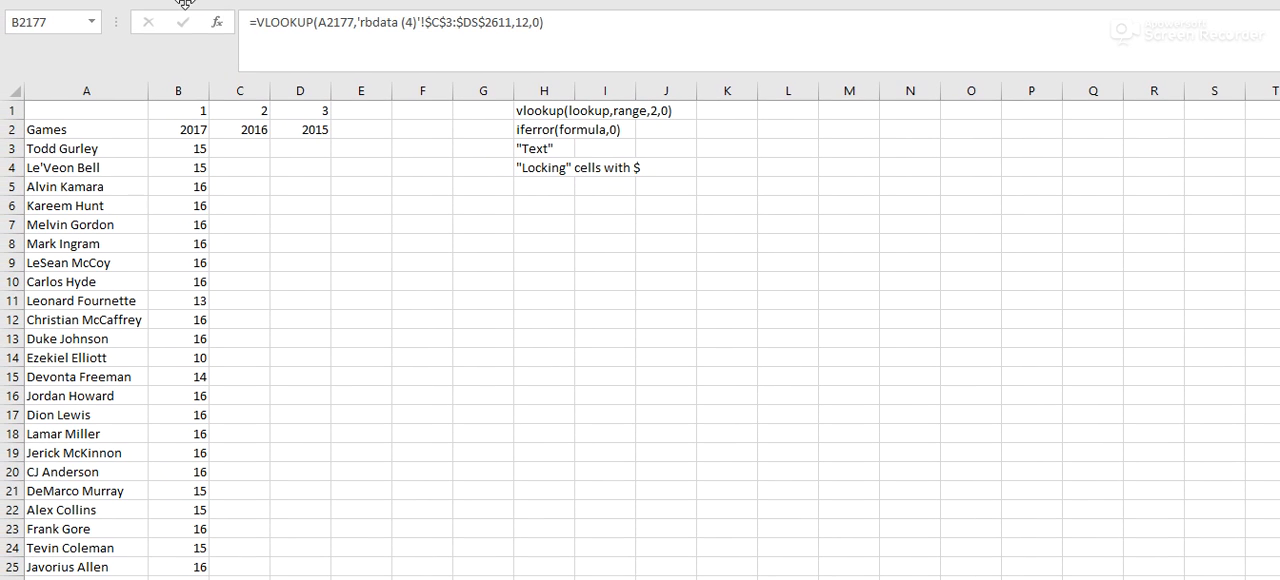
pyautogui.click(177, 147)
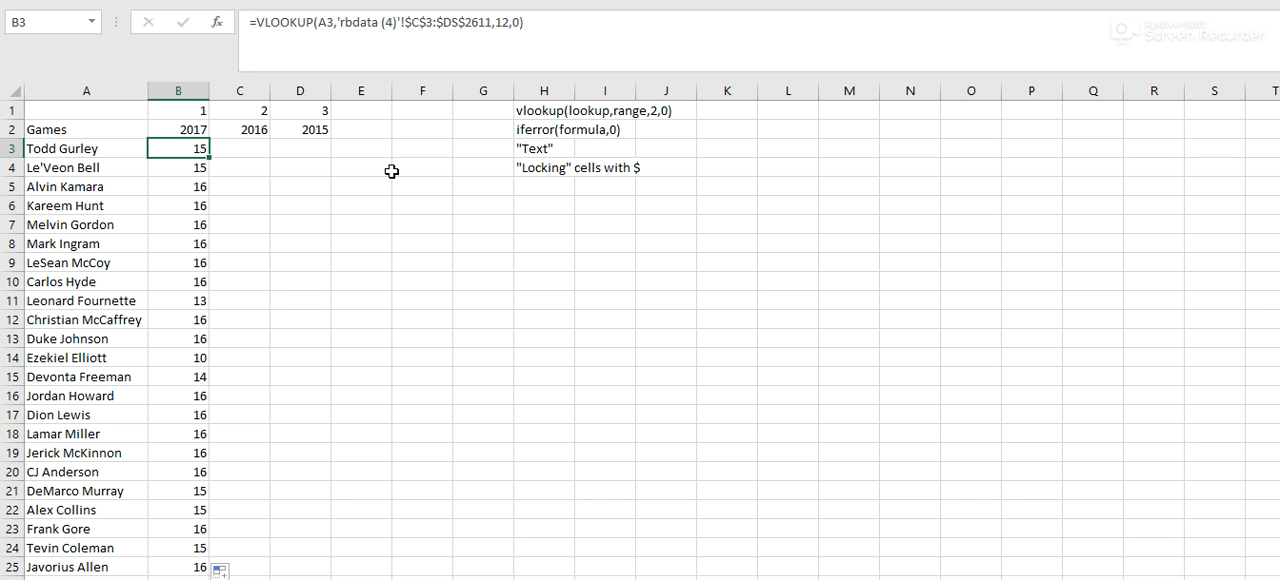
pyautogui.press('Right')
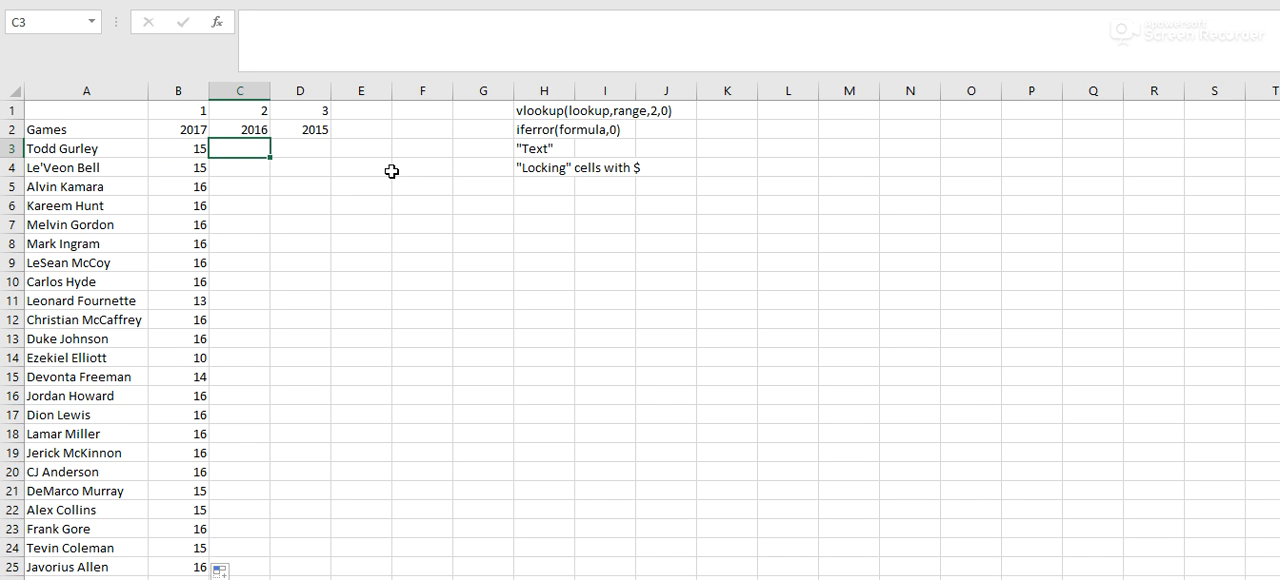
pyautogui.click(170, 149)
pyautogui.moveTo(255, 28); pyautogui.dragTo(863, 37)
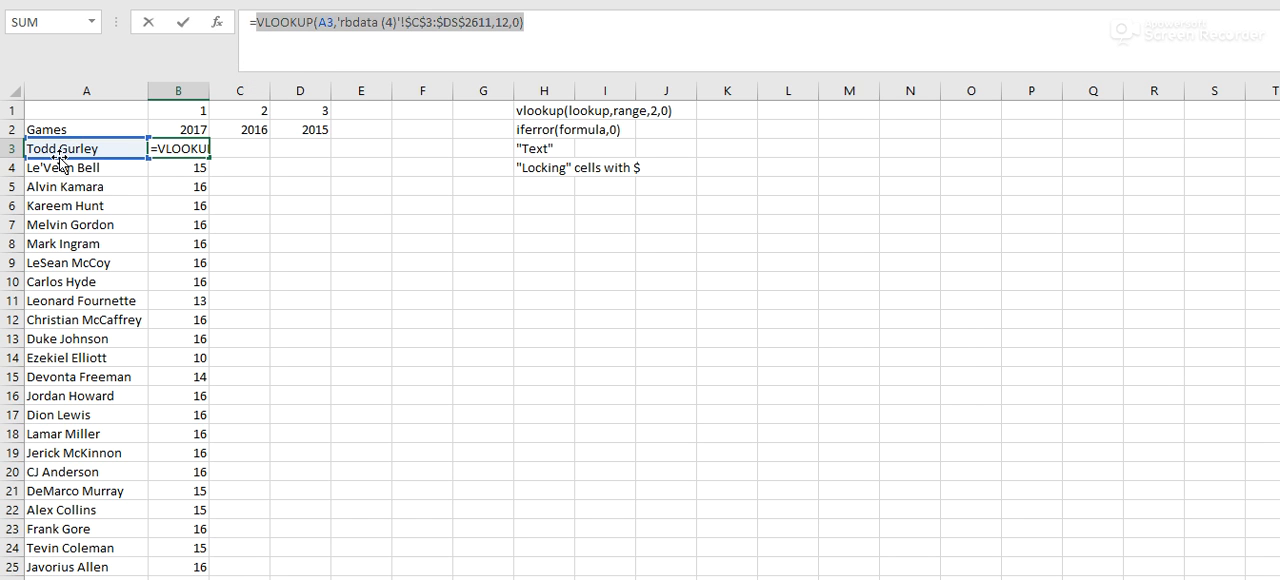
pyautogui.click(335, 578)
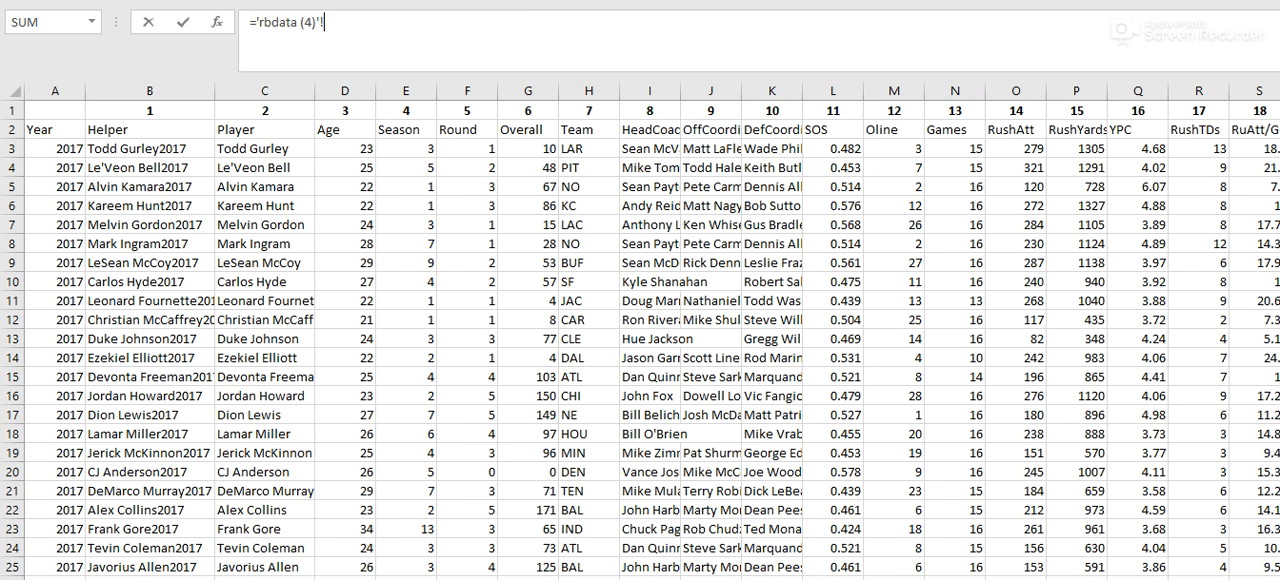
pyautogui.click(325, 578)
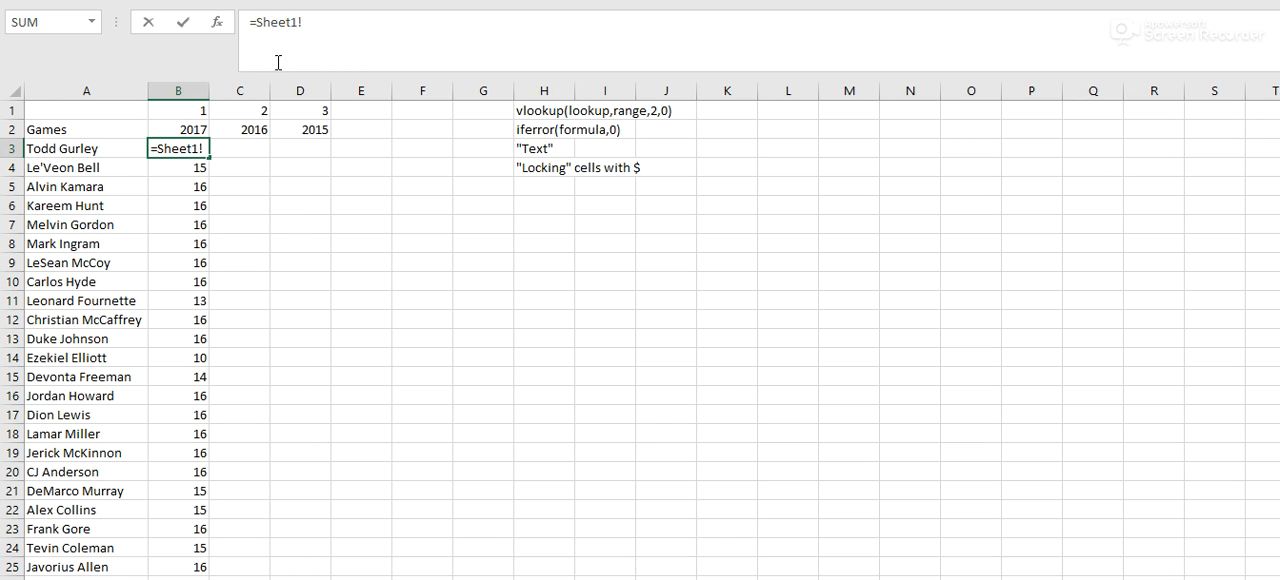
# - Clear the stray sheet reference from B3 and restore its VLOOKUP by filling the formula up from B4
pyautogui.moveTo(312, 26); pyautogui.dragTo(242, 15)
pyautogui.press('BackSpace')
pyautogui.press('Return')
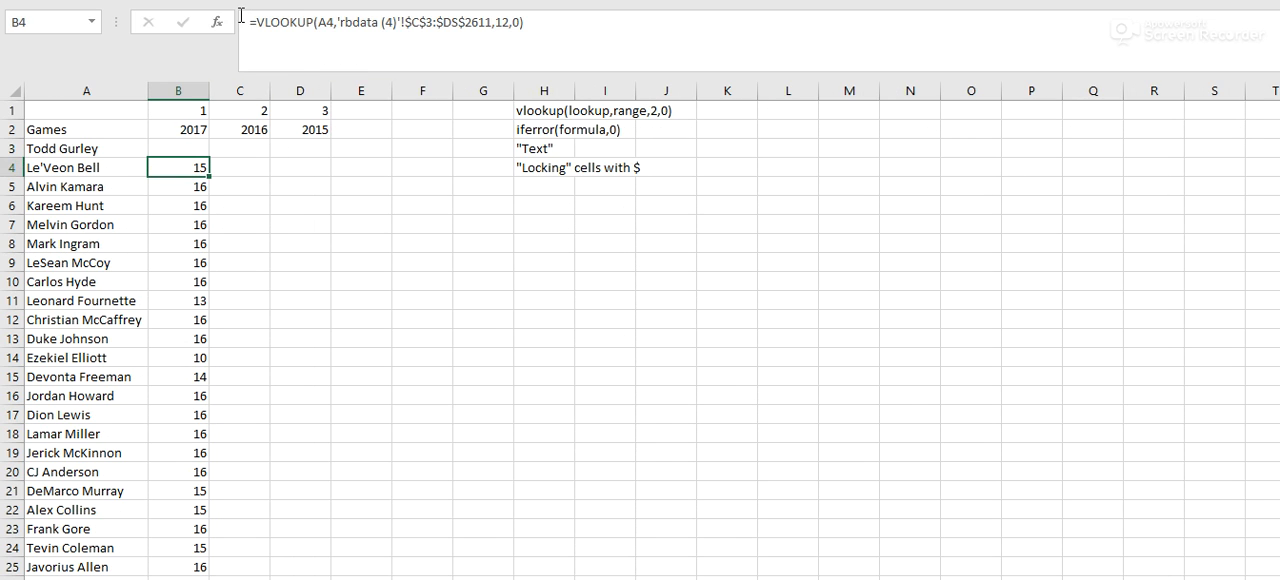
pyautogui.moveTo(210, 176); pyautogui.dragTo(218, 148)
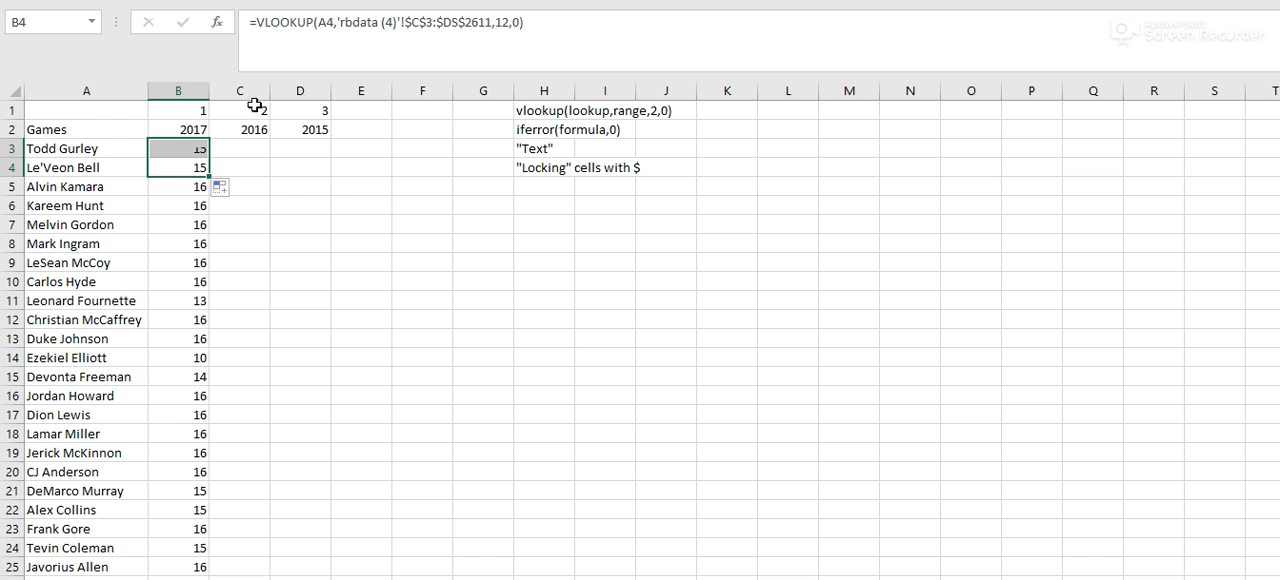
# - Examine the lookup value argument of the VLOOKUP in B4 and return to cell B3
pyautogui.moveTo(544, 23); pyautogui.dragTo(261, 29)
pyautogui.click(333, 24)
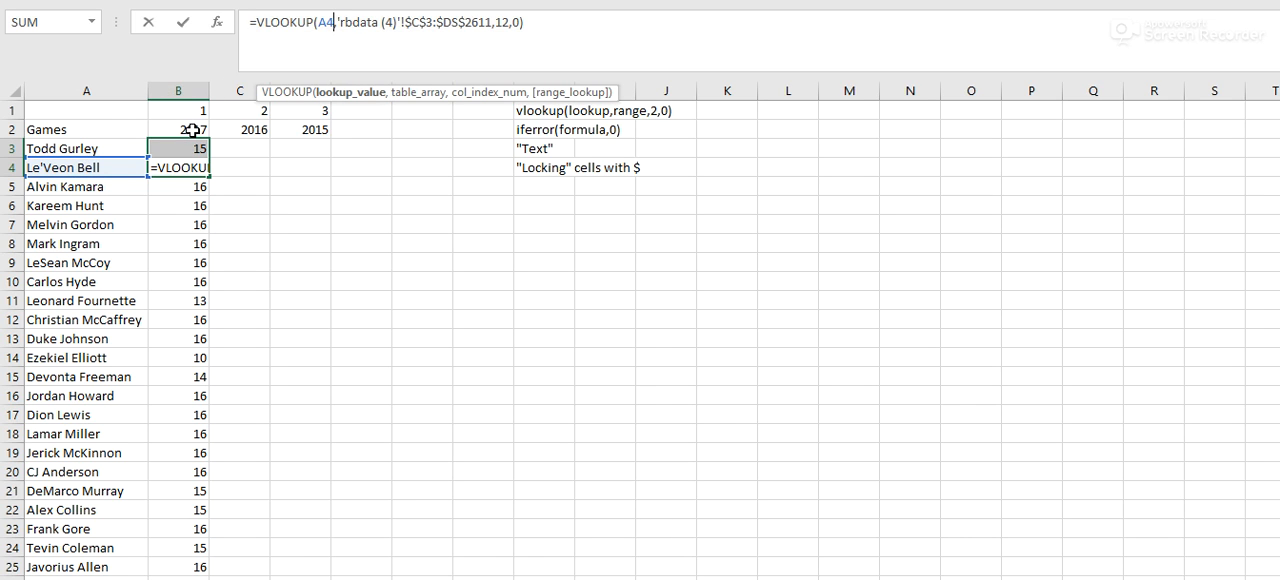
pyautogui.press('Return')
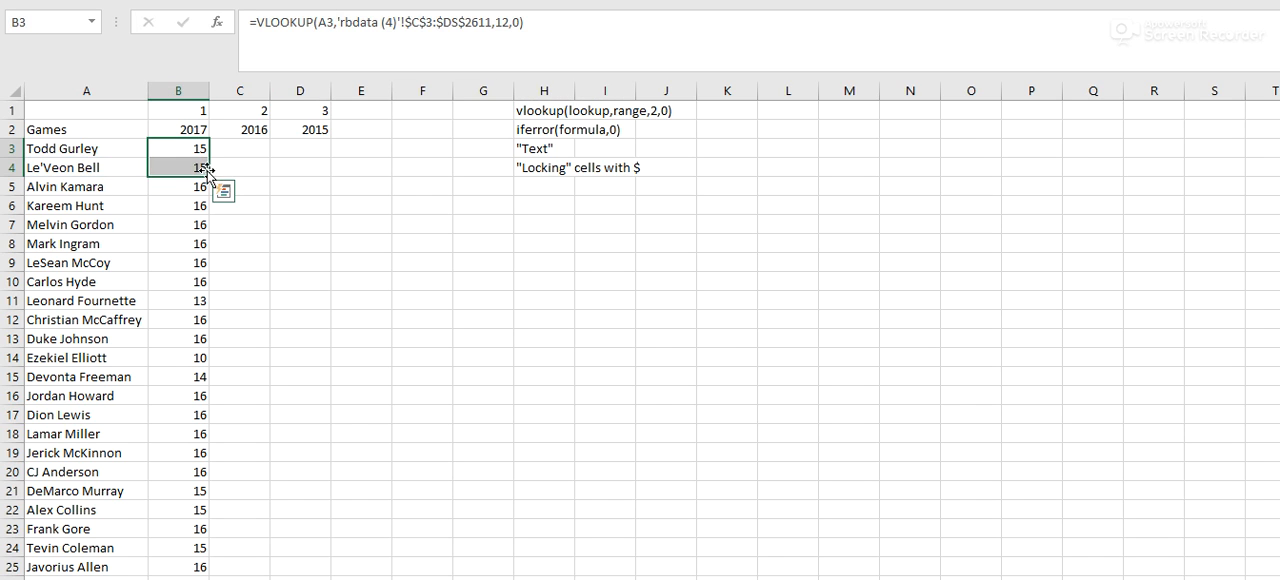
pyautogui.click(283, 218)
pyautogui.click(199, 149)
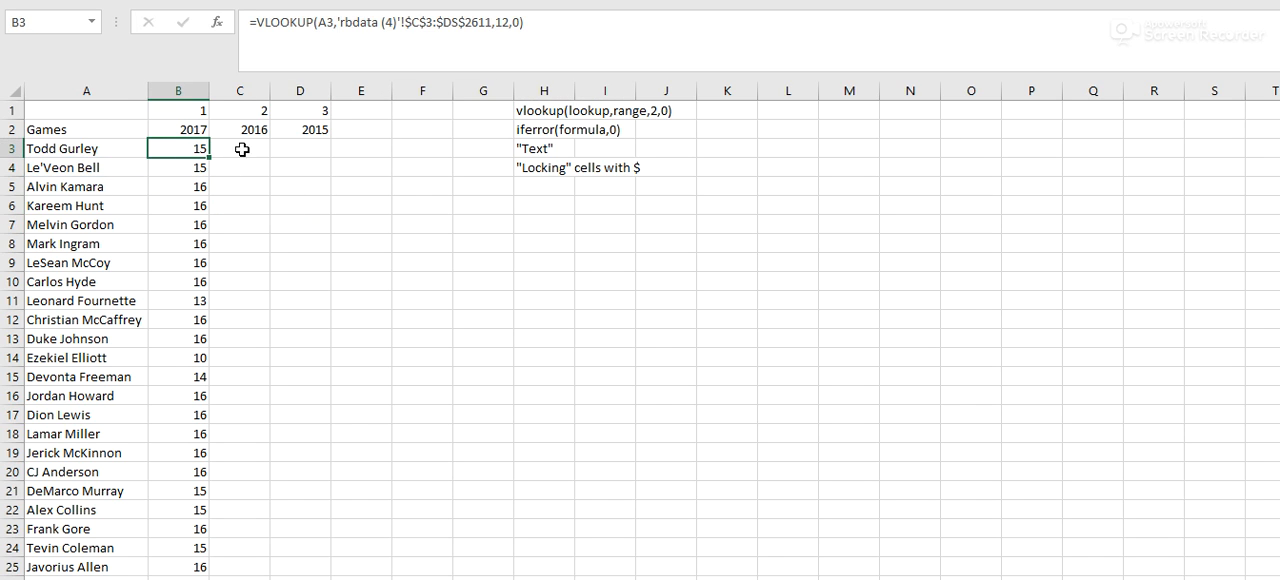
# - Review the complete VLOOKUP formula in B3 without changing it
pyautogui.moveTo(254, 22); pyautogui.dragTo(590, 24)
pyautogui.click(590, 24)
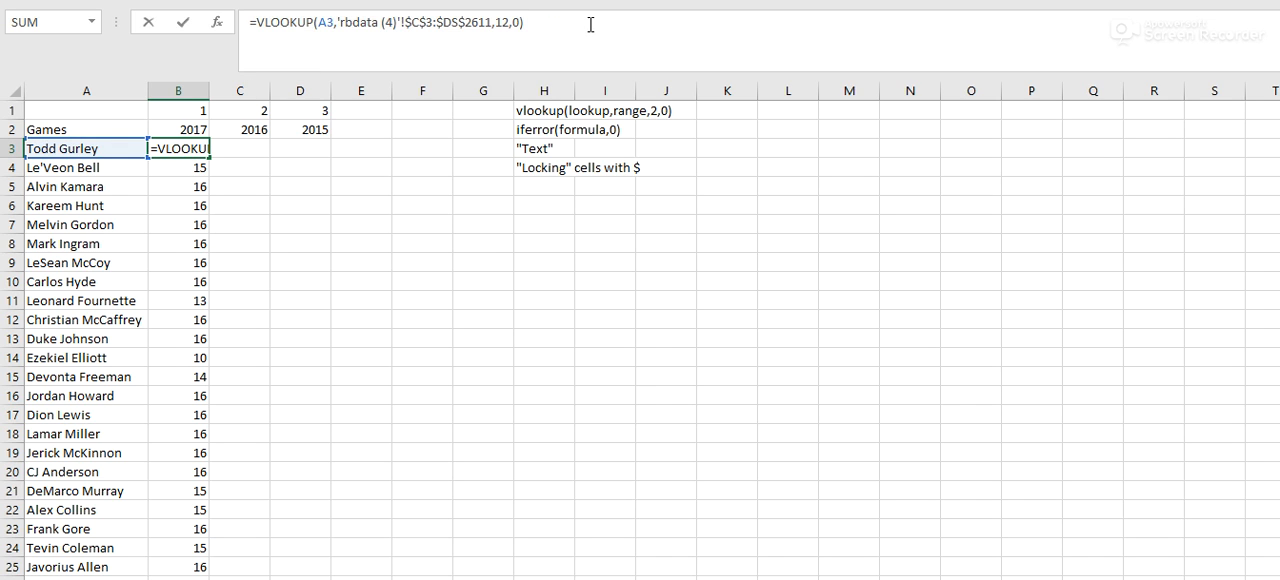
pyautogui.moveTo(254, 22); pyautogui.dragTo(553, 23)
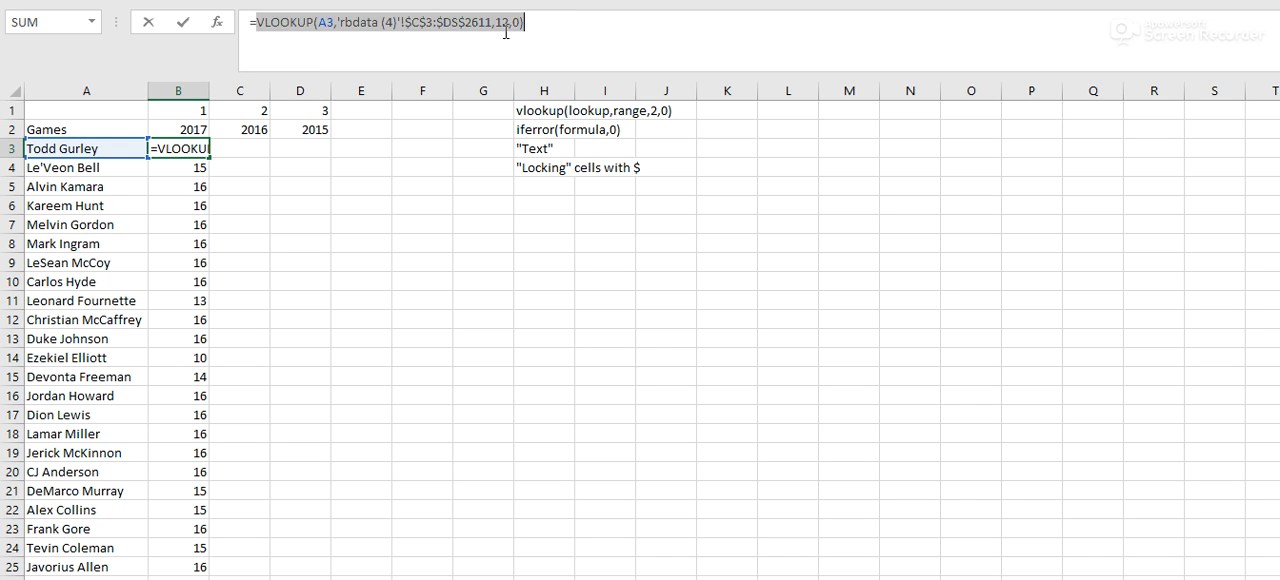
pyautogui.click(261, 27)
pyautogui.moveTo(256, 27); pyautogui.dragTo(653, 25)
pyautogui.click(653, 25)
pyautogui.press('Return')
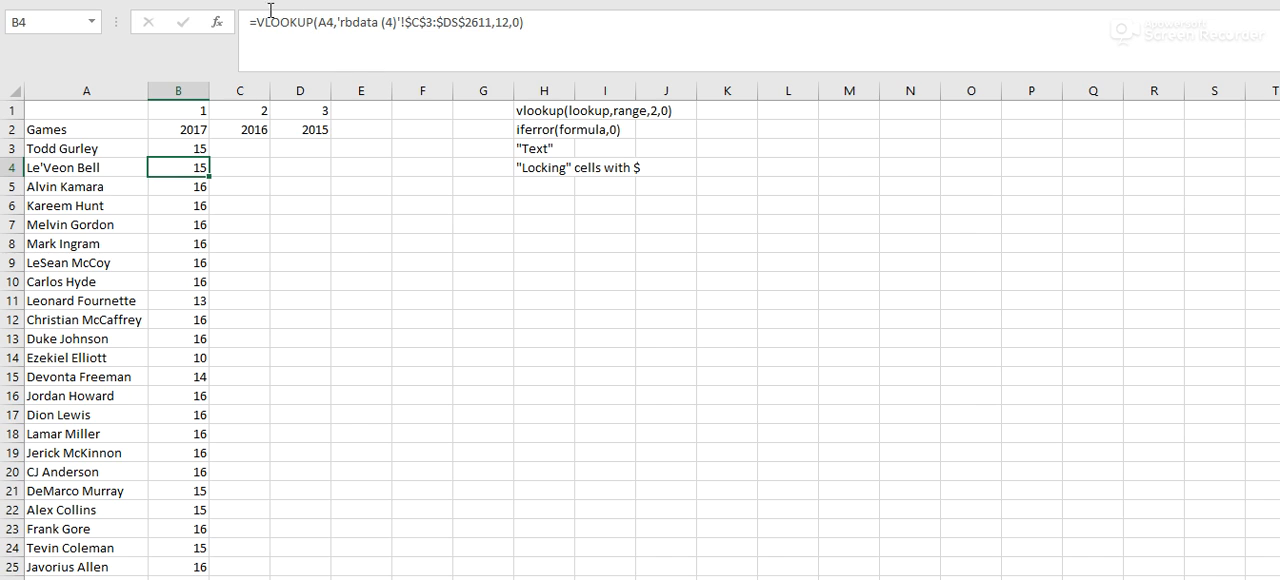
# - Examine the lookup value, table array and column index arguments of B4's VLOOKUP and return to B3
pyautogui.moveTo(335, 24); pyautogui.dragTo(318, 24)
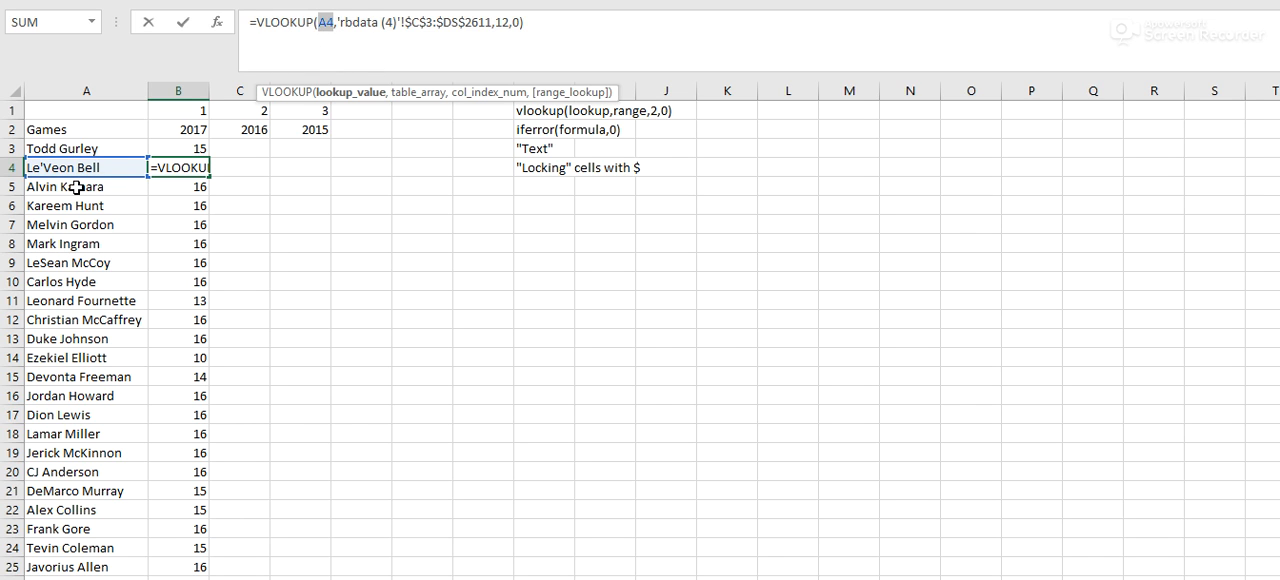
pyautogui.moveTo(341, 24); pyautogui.dragTo(493, 22)
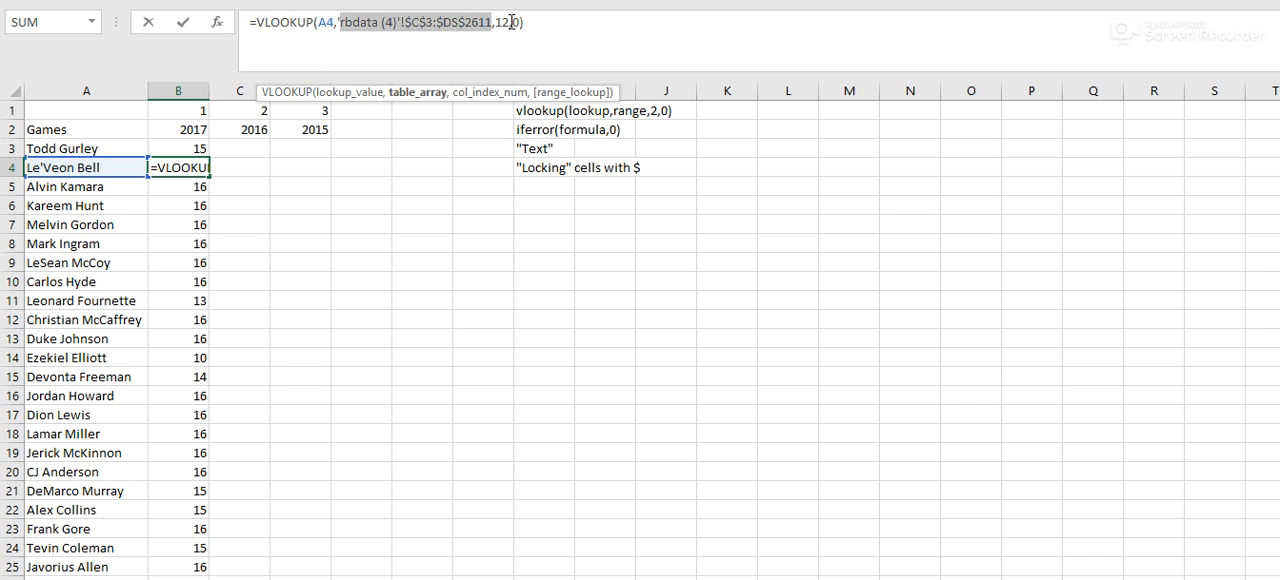
pyautogui.click(508, 25)
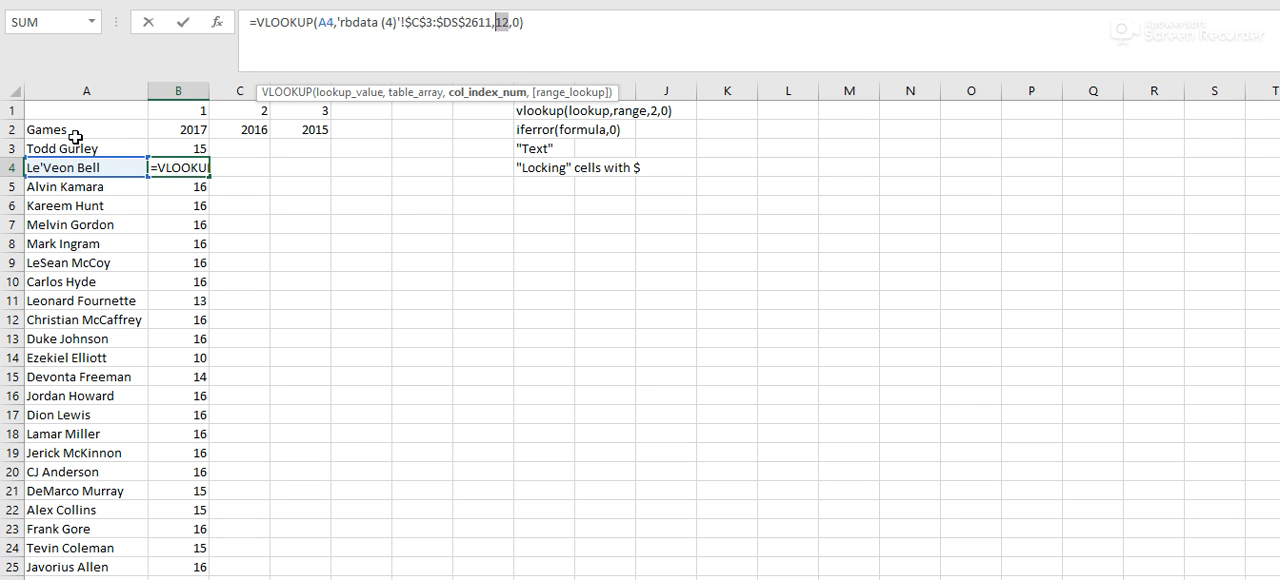
pyautogui.write(')')
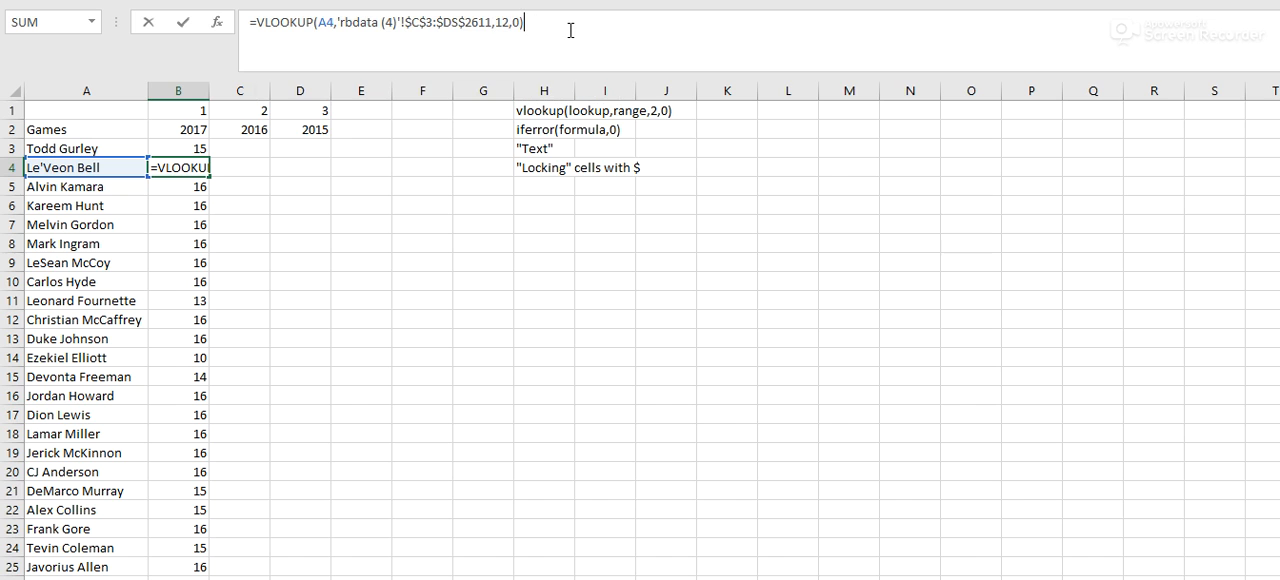
pyautogui.press('Return')
pyautogui.click(188, 152)
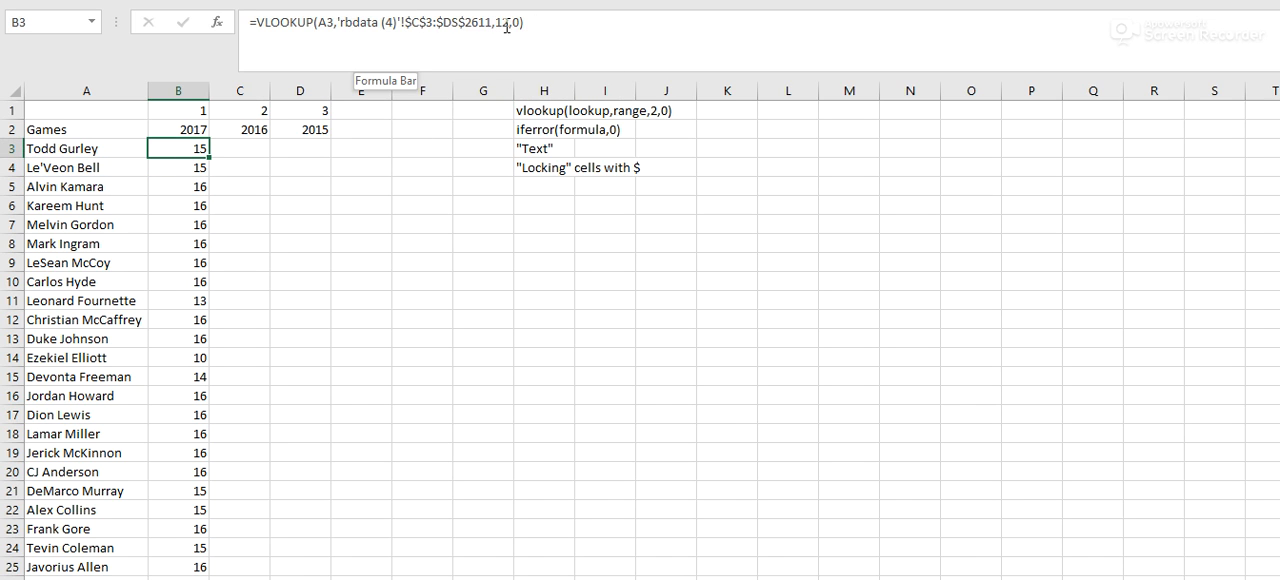
# - Examine the player names in column C of rbdata (4) and the first player's row from Age to Games
pyautogui.click(150, 579)
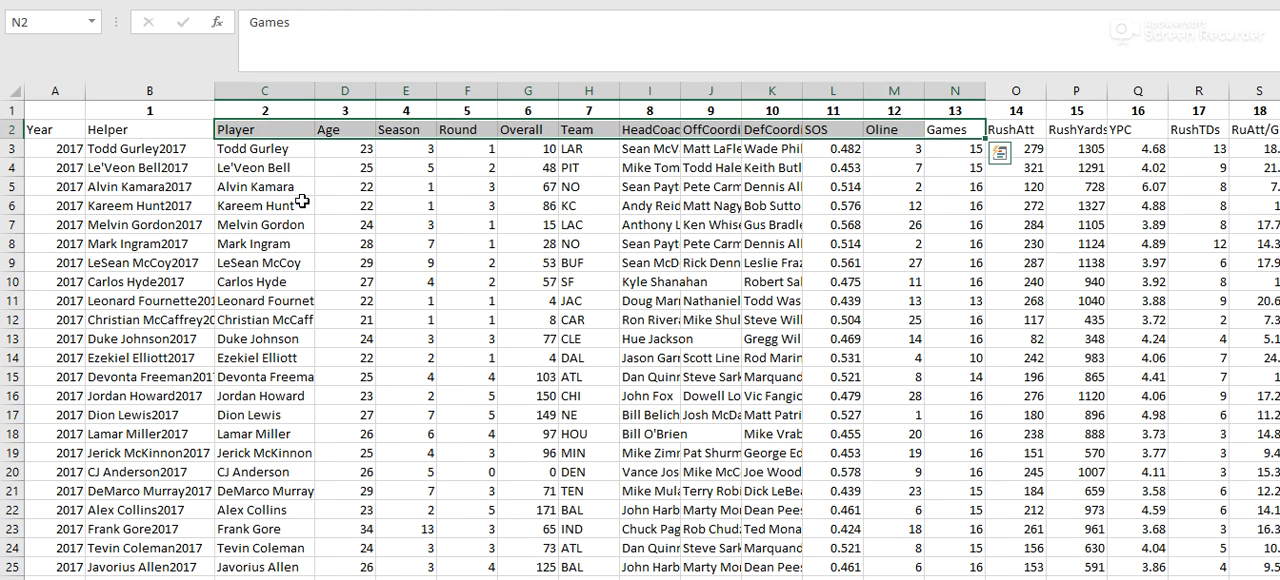
pyautogui.click(276, 149)
pyautogui.moveTo(276, 149); pyautogui.dragTo(276, 400)
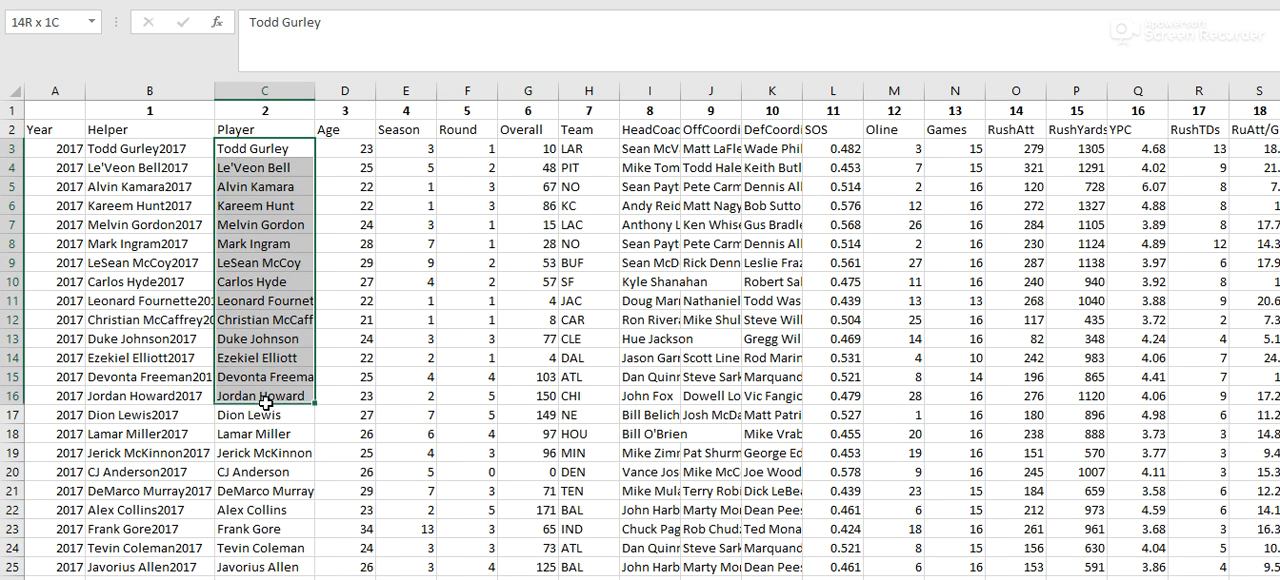
pyautogui.click(249, 149)
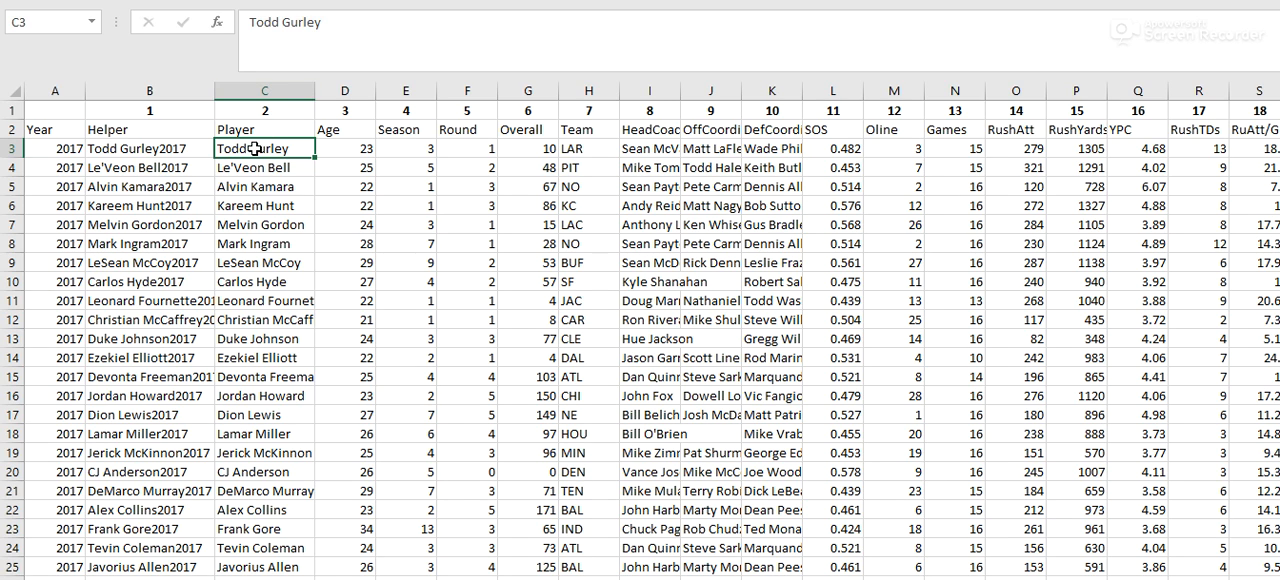
pyautogui.click(339, 151)
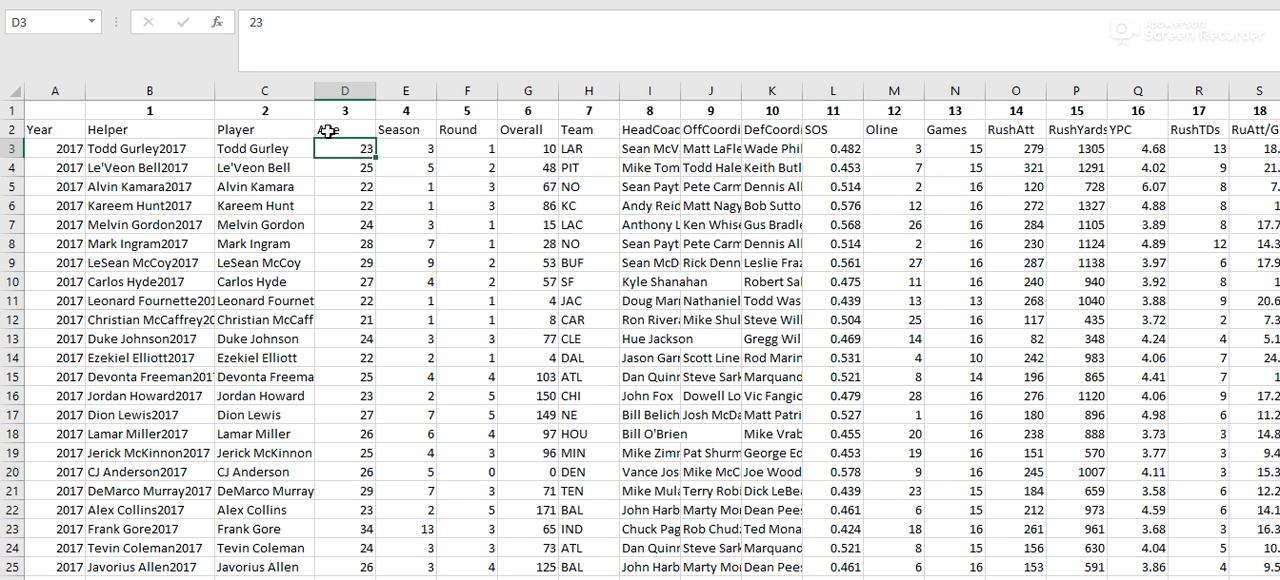
pyautogui.moveTo(370, 152); pyautogui.dragTo(967, 146)
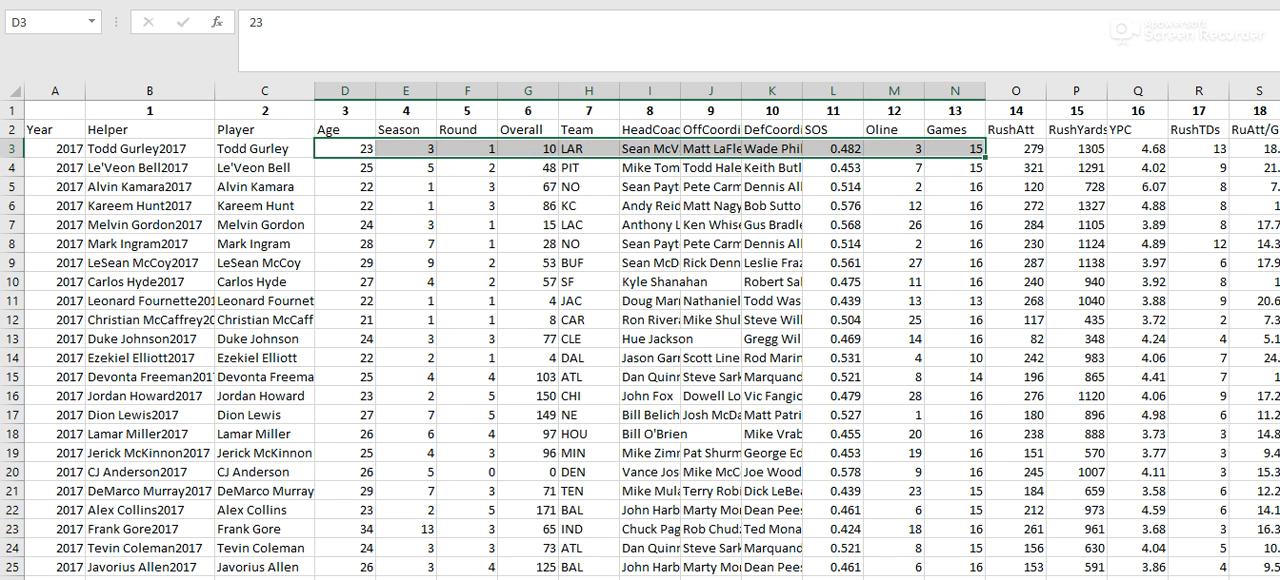
# - Replace the player name in A3 of the Games table with the age 23 as the lookup value
pyautogui.click(275, 579)
pyautogui.click(131, 165)
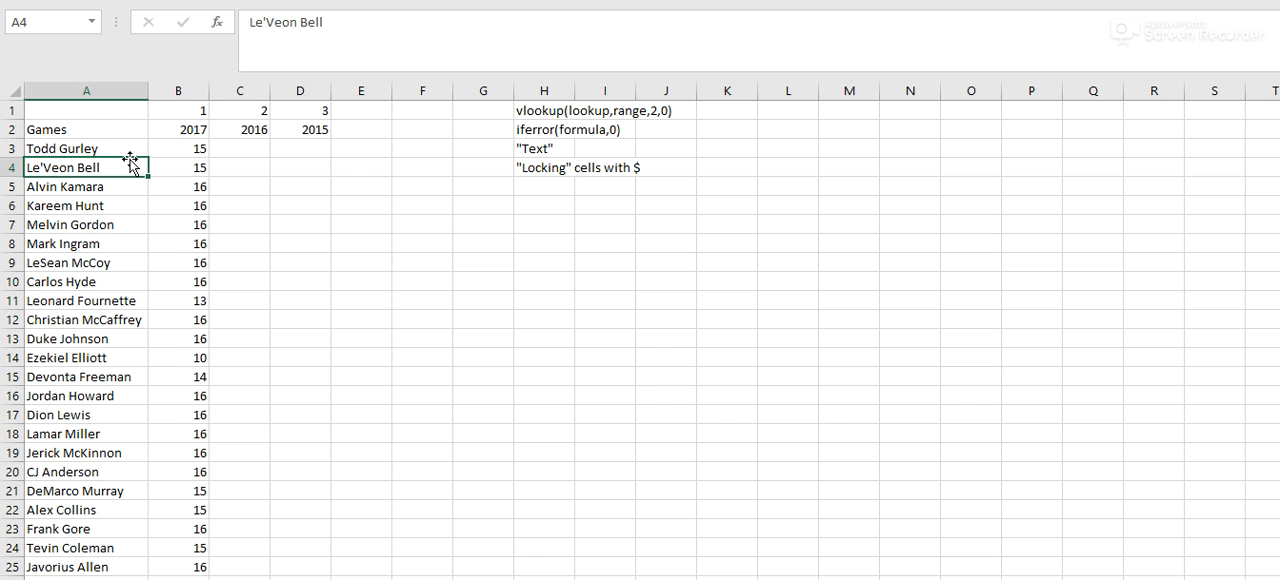
pyautogui.click(126, 150)
pyautogui.write('23')
pyautogui.press('Tab')
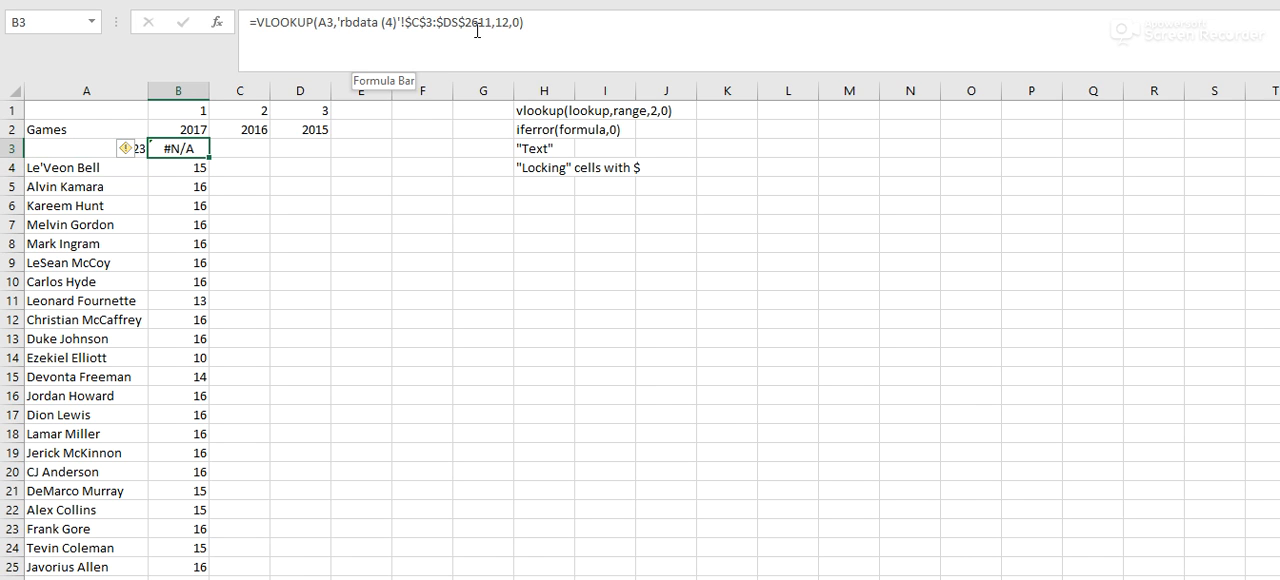
# - Replace the table array in B3's VLOOKUP with the locked range 'rbdata (4)'!$D$3:$N$2611, starting at the Age column
pyautogui.moveTo(491, 23); pyautogui.dragTo(338, 29)
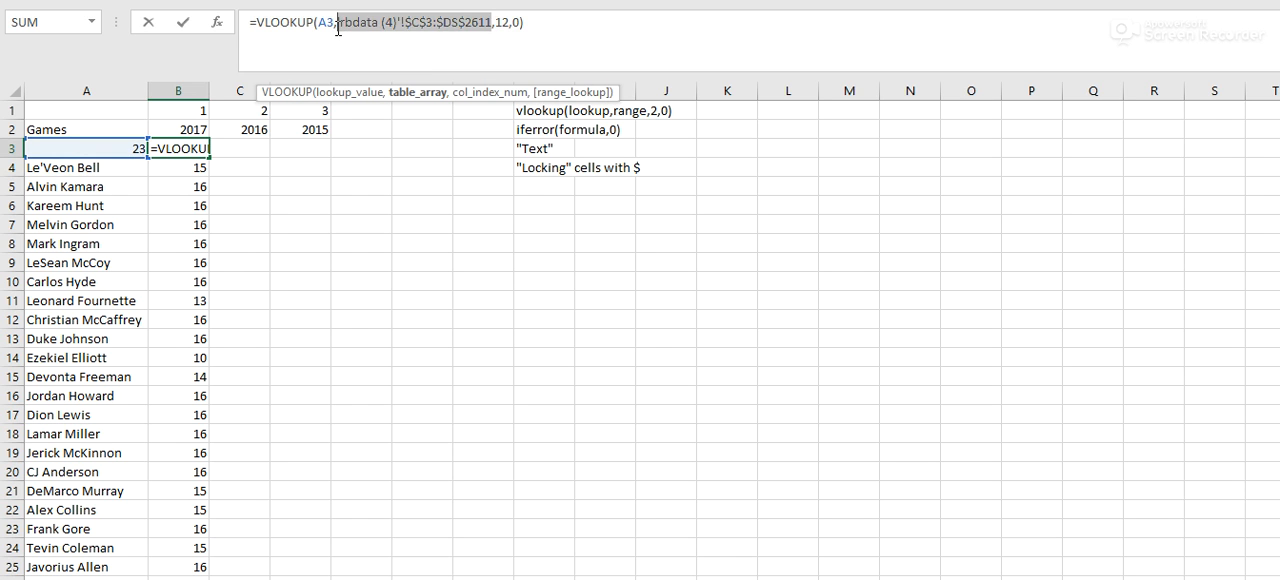
pyautogui.press('BackSpace')
pyautogui.click(218, 578)
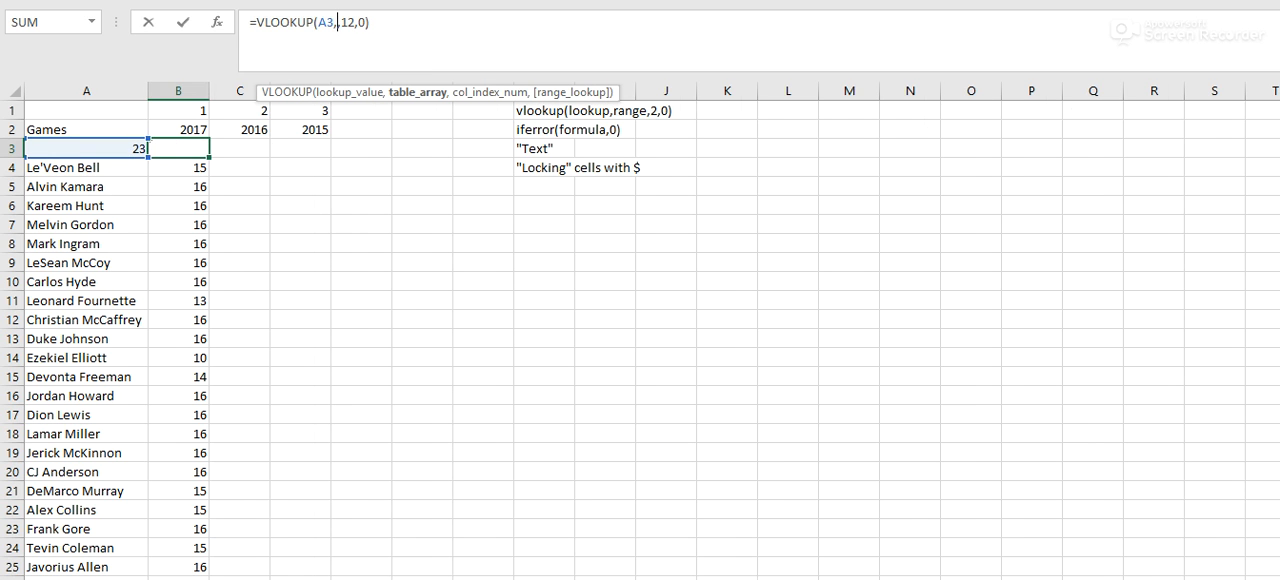
pyautogui.moveTo(347, 148); pyautogui.dragTo(966, 155)
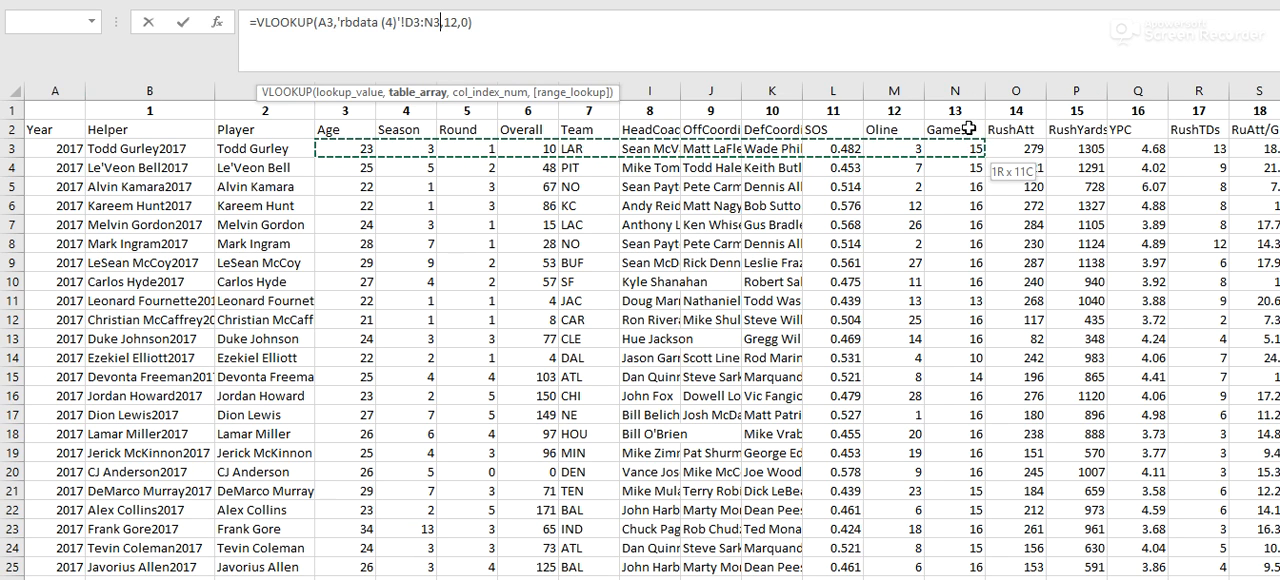
pyautogui.hotkey('shift', 'Up')
pyautogui.hotkey('shift', 'Up')
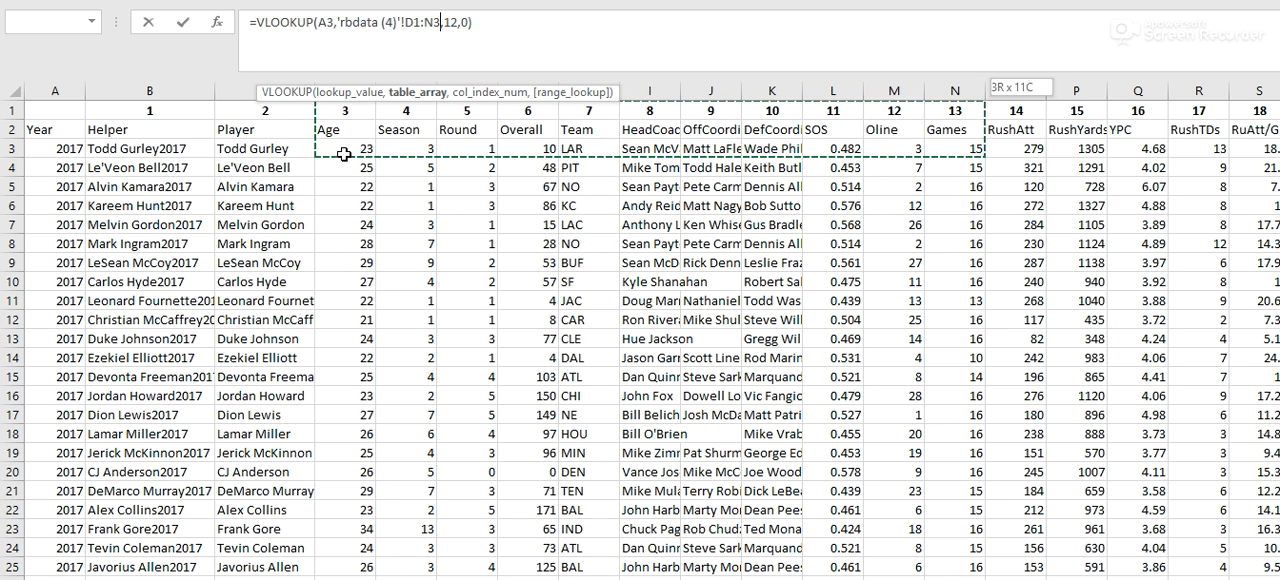
pyautogui.click(344, 154)
pyautogui.keyDown('shift'); pyautogui.click(958, 142); pyautogui.keyUp('shift')
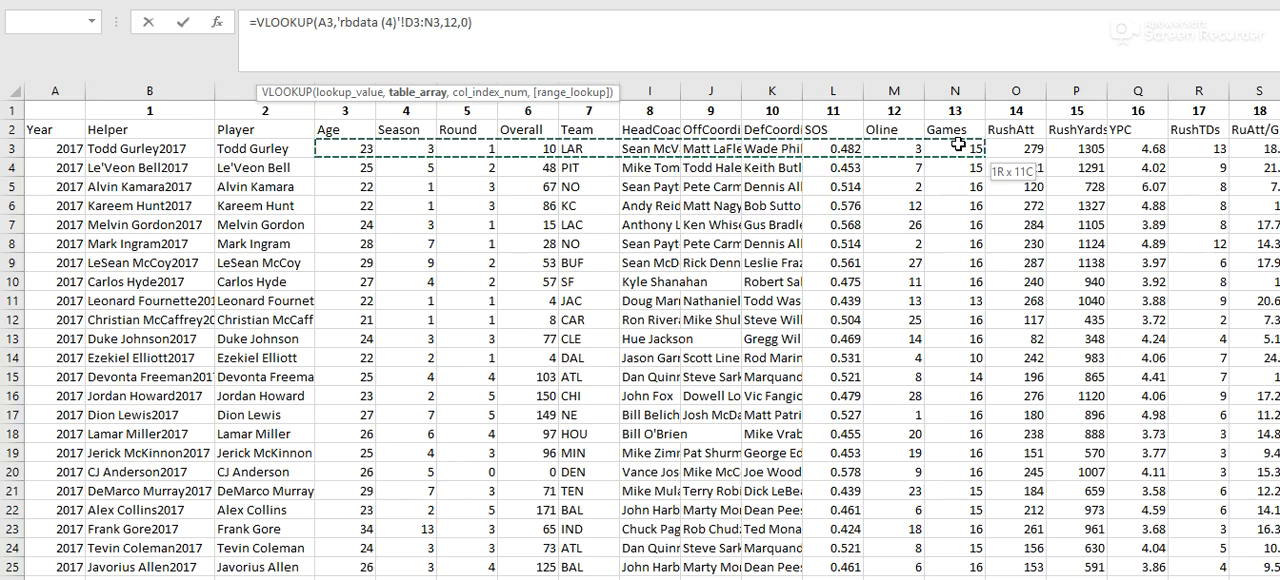
pyautogui.hotkey('ctrl', 'shift', 'Down')
pyautogui.press('F4')
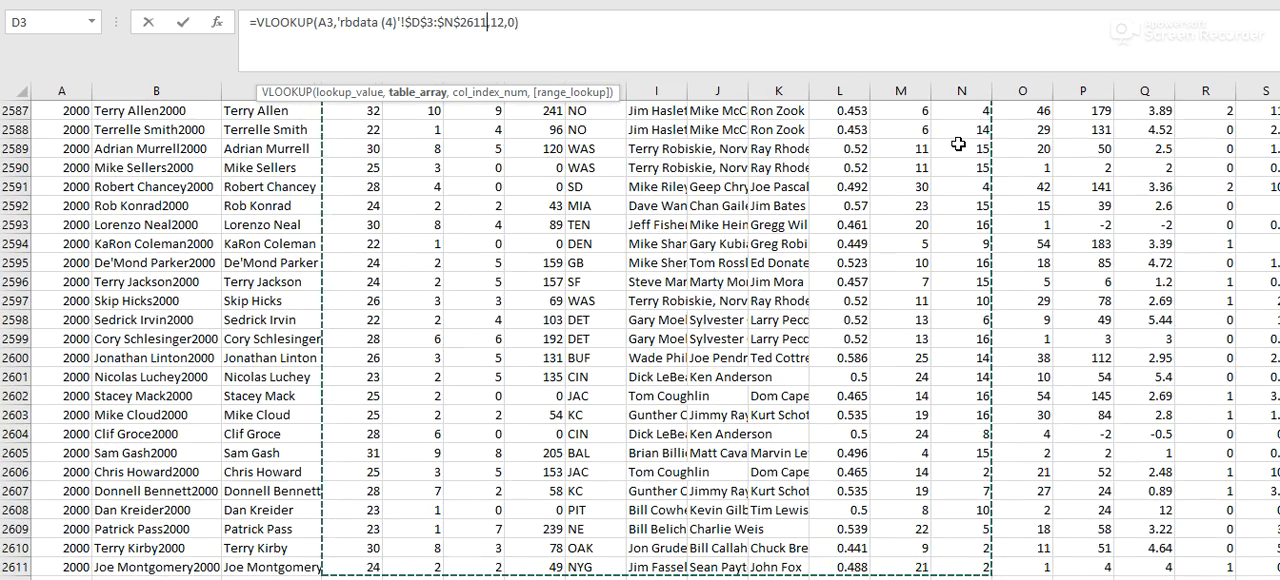
pyautogui.press('Return')
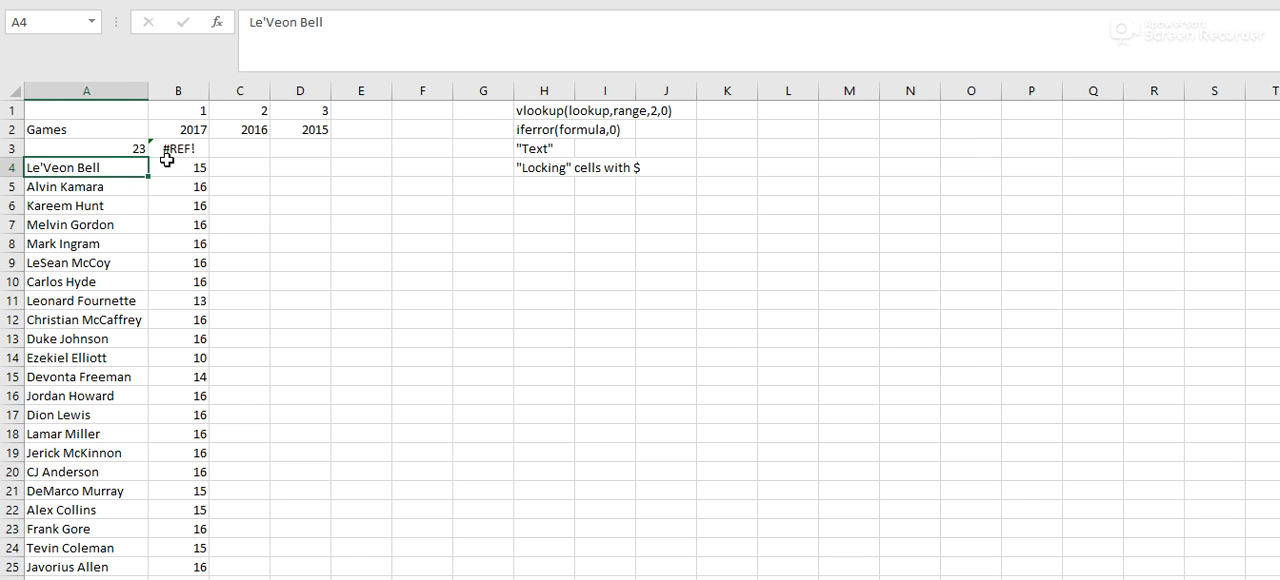
# - Check the table array in B3's VLOOKUP and count the rbdata (4) columns from Age to Games
pyautogui.click(172, 149)
pyautogui.click(340, 22)
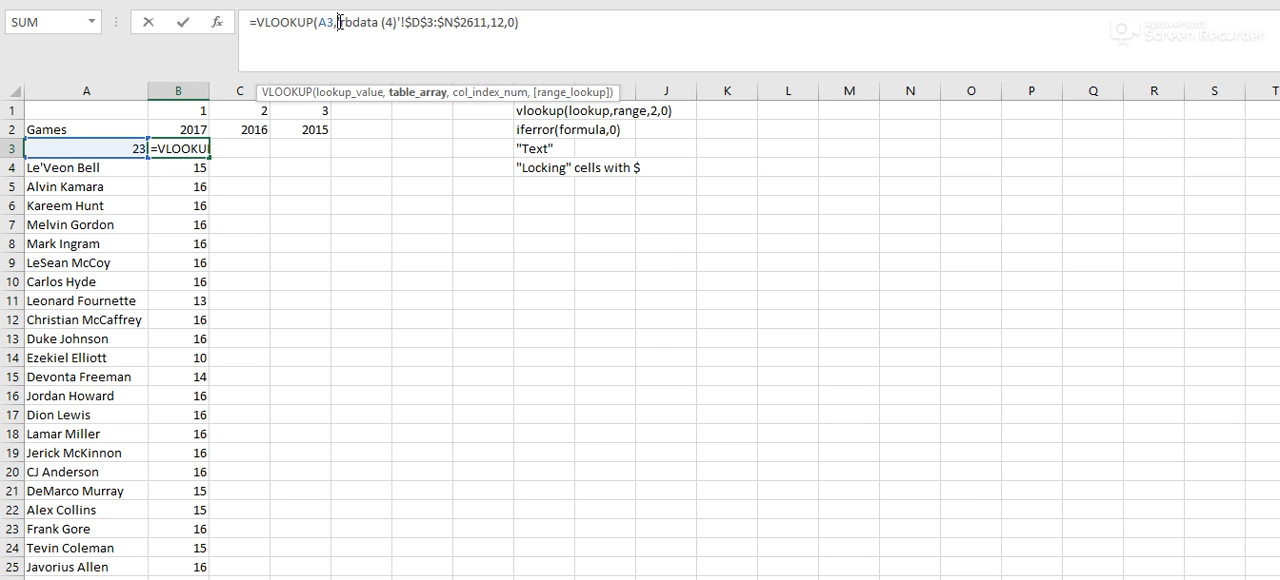
pyautogui.press('Tab')
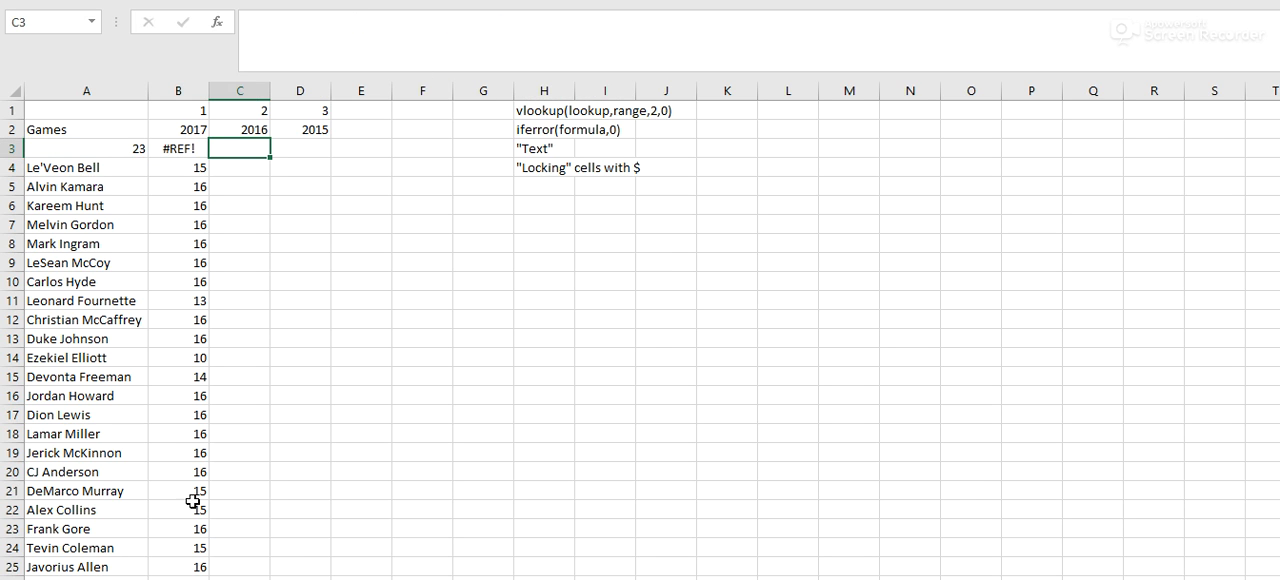
pyautogui.click(165, 579)
pyautogui.scroll(4, 450, 185)
pyautogui.scroll(17, 451, 185)
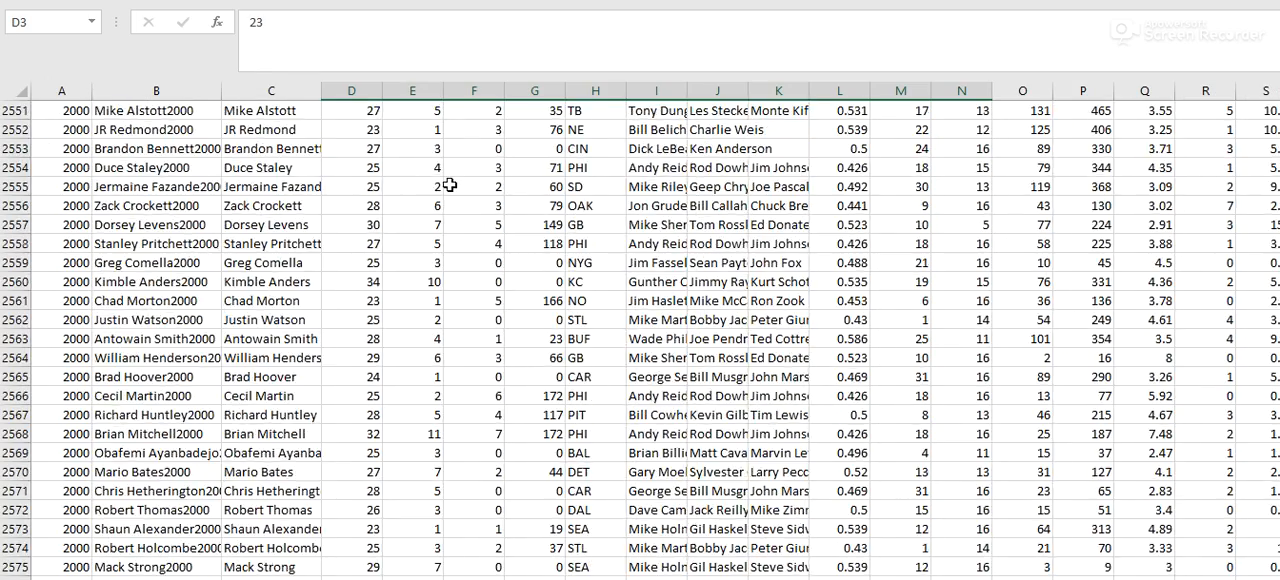
pyautogui.moveTo(1279, 547); pyautogui.dragTo(1279, 100)
pyautogui.click(355, 185)
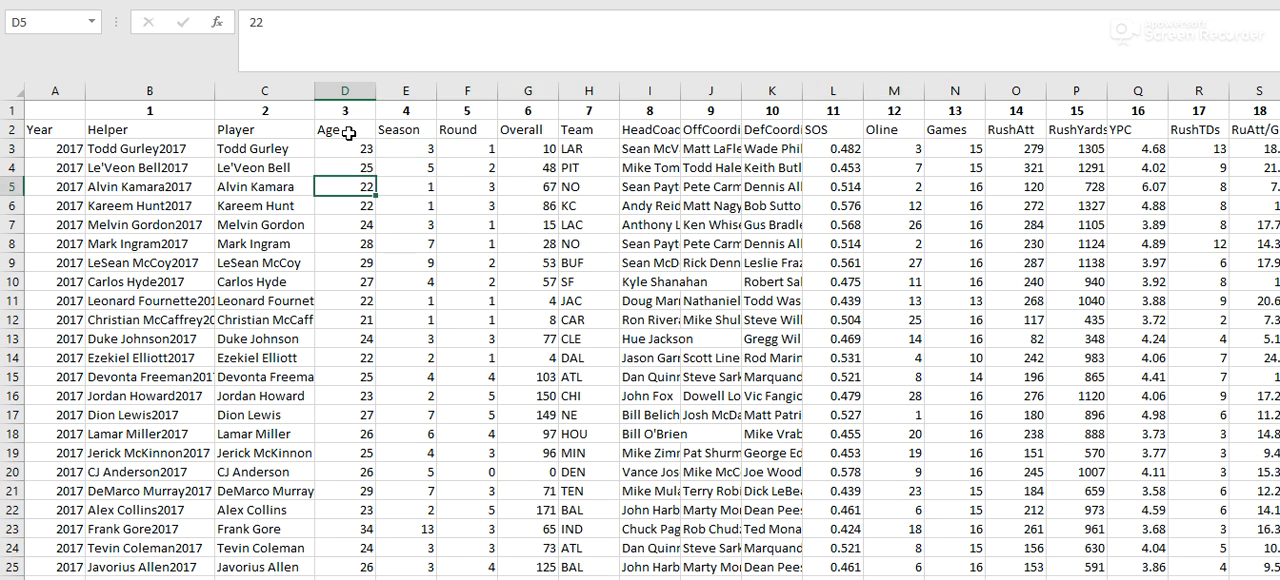
pyautogui.moveTo(343, 130); pyautogui.dragTo(946, 129)
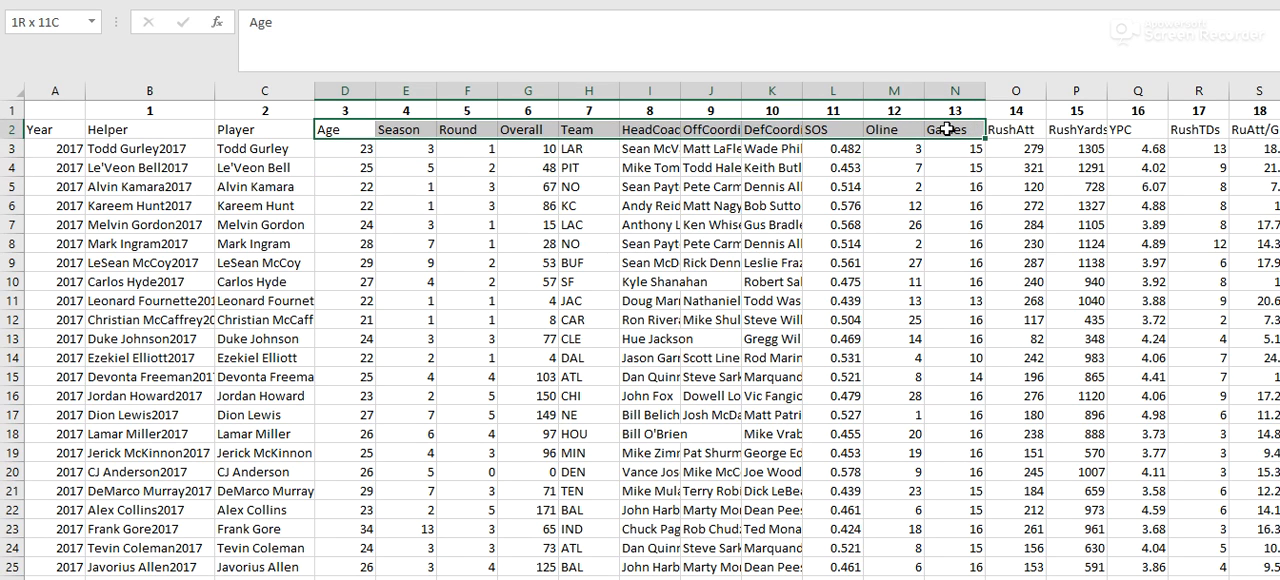
pyautogui.click(330, 579)
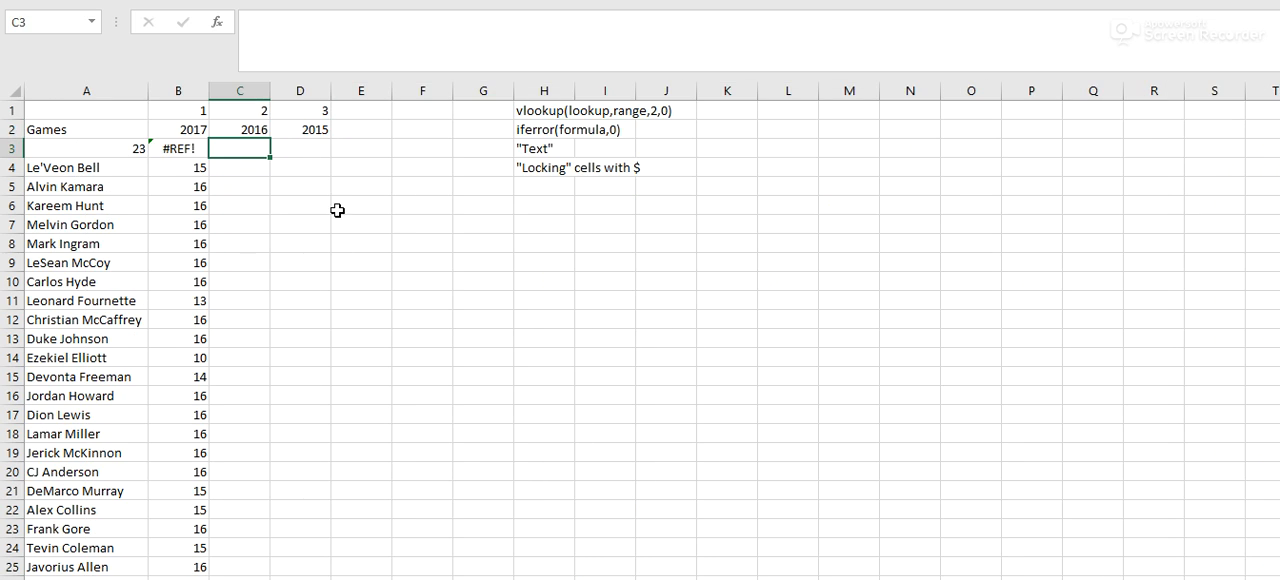
# - Set the column index in B3's VLOOKUP to 11
pyautogui.press('Left')
pyautogui.click(504, 20)
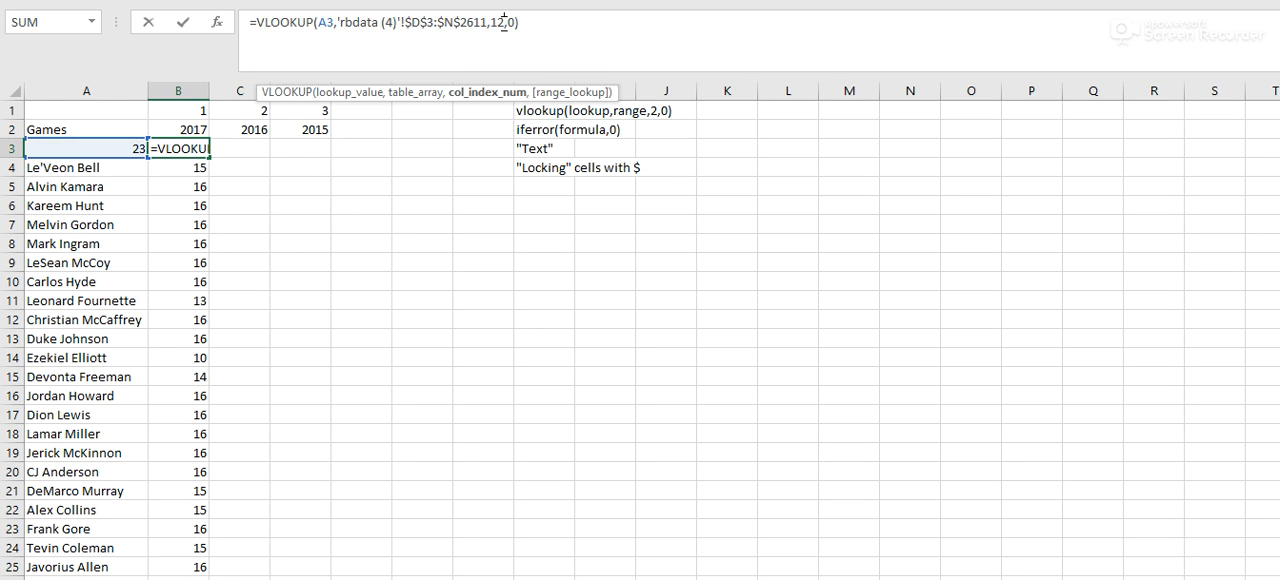
pyautogui.press('Return')
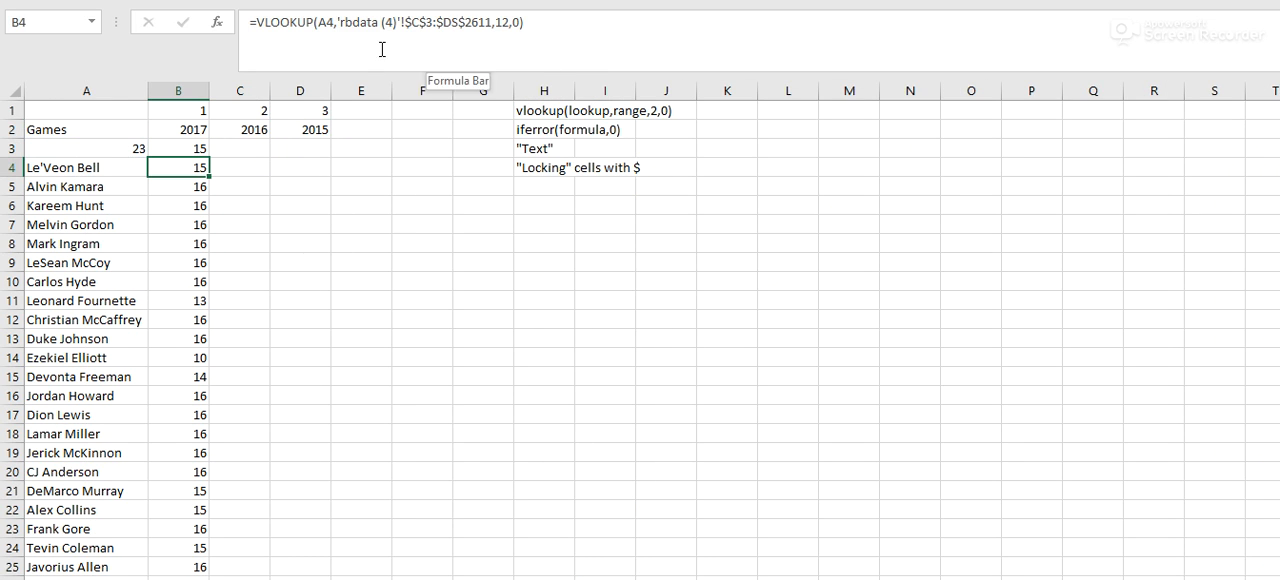
# - Review A3's lookup value and the starting column of the table array in B3's VLOOKUP
pyautogui.click(140, 149)
pyautogui.click(168, 145)
pyautogui.press('Left')
pyautogui.click(180, 161)
pyautogui.click(61, 170)
pyautogui.click(166, 147)
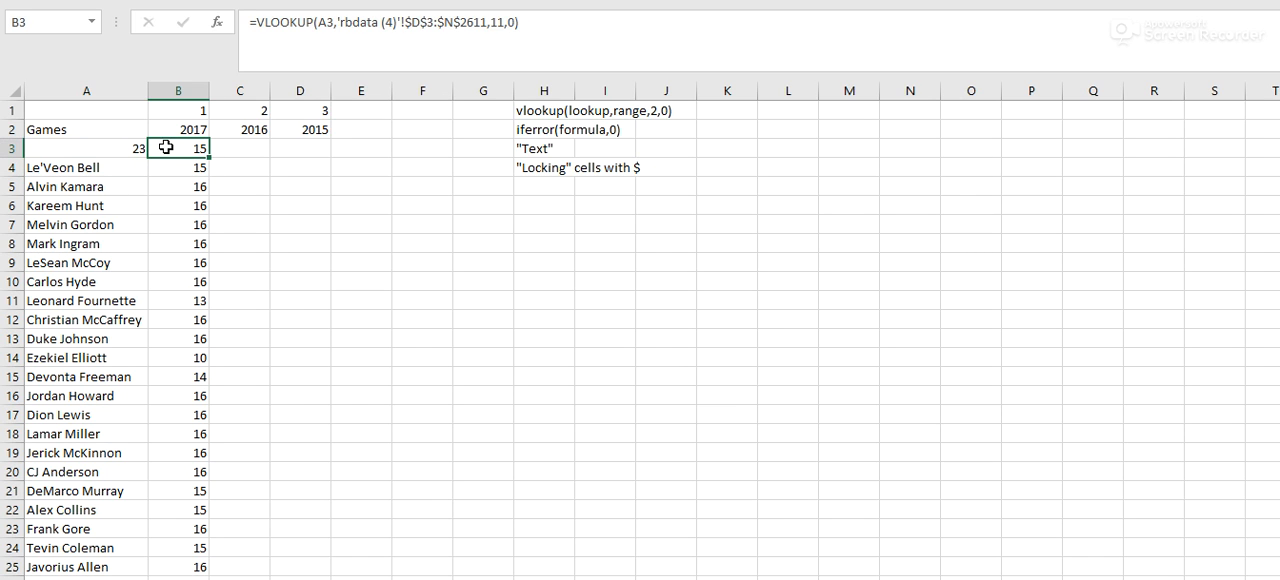
pyautogui.click(425, 22)
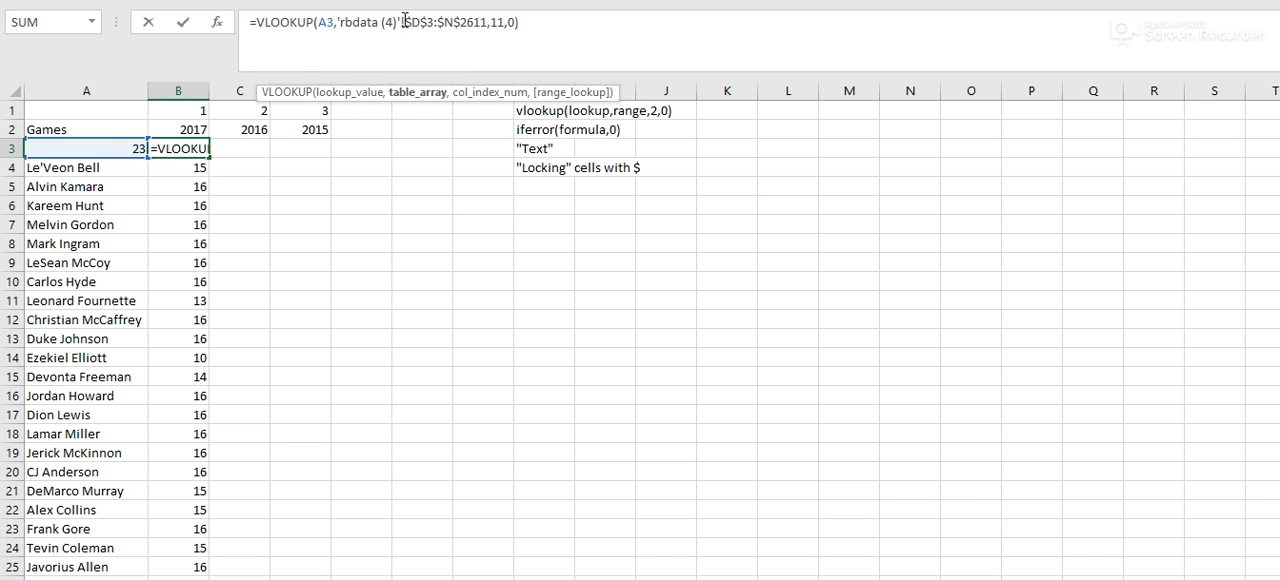
pyautogui.moveTo(405, 20); pyautogui.dragTo(437, 18)
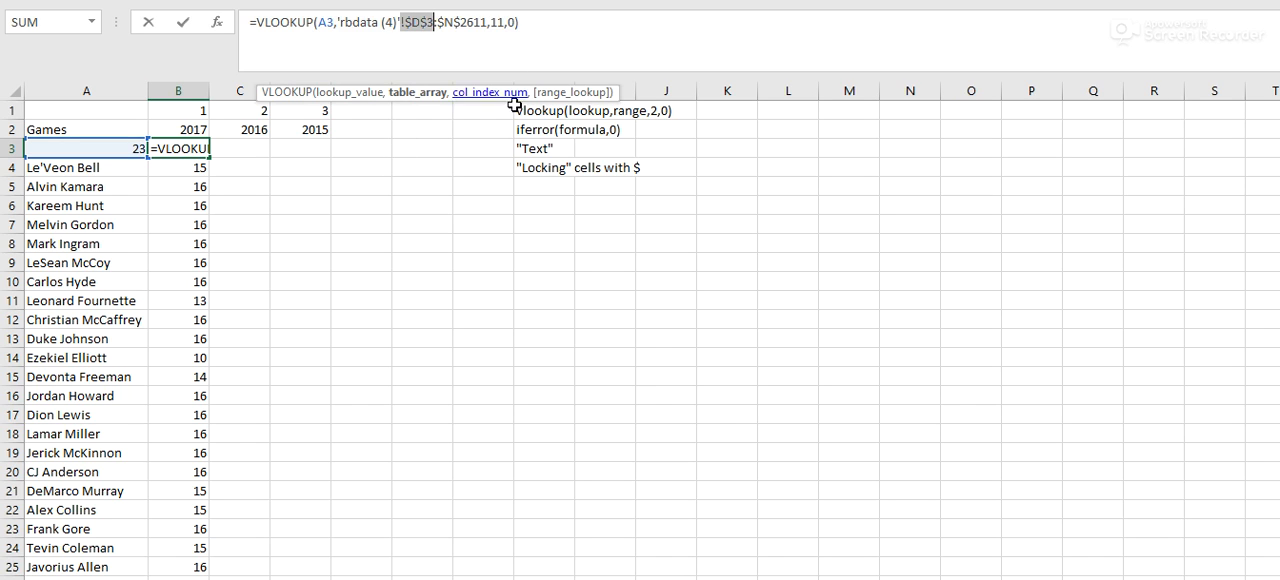
pyautogui.click(577, 8)
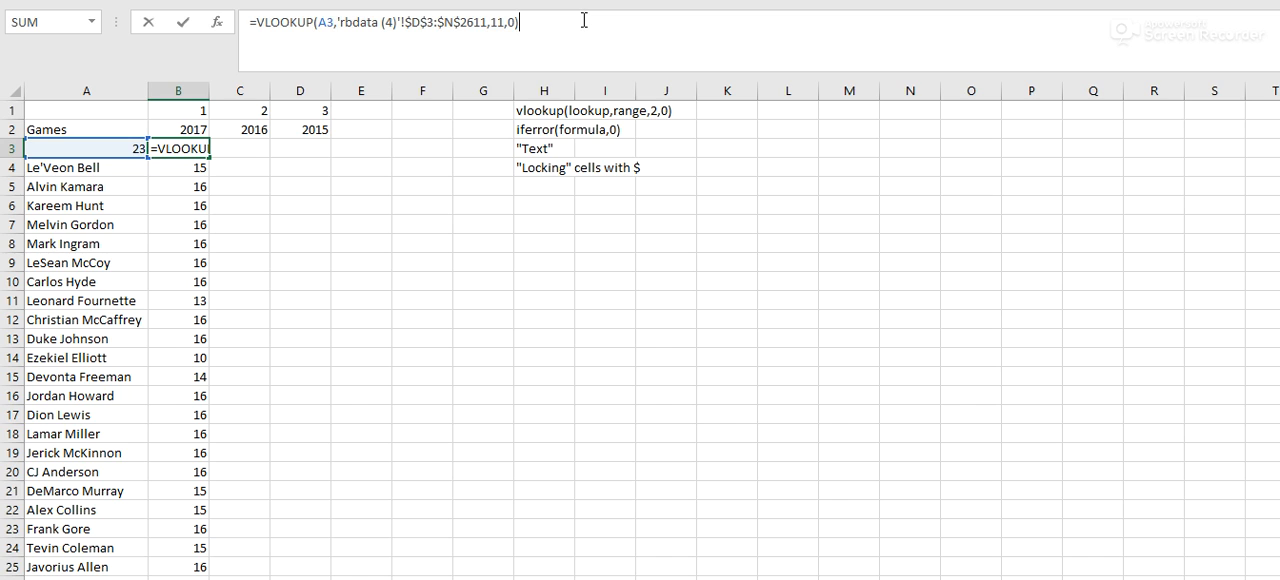
pyautogui.press('Return')
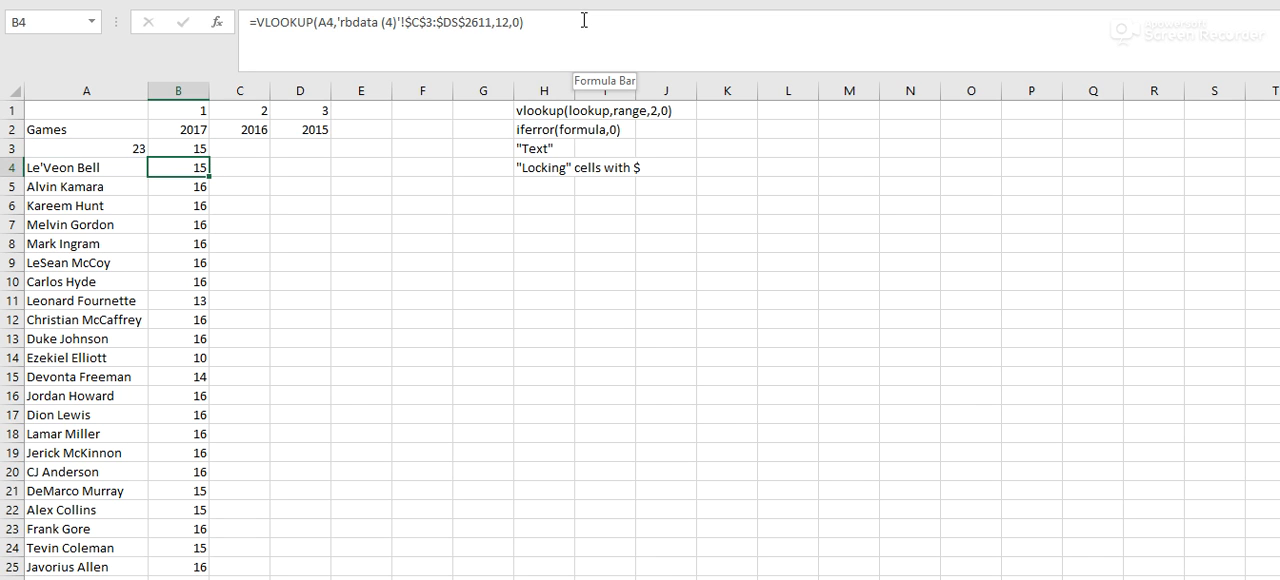